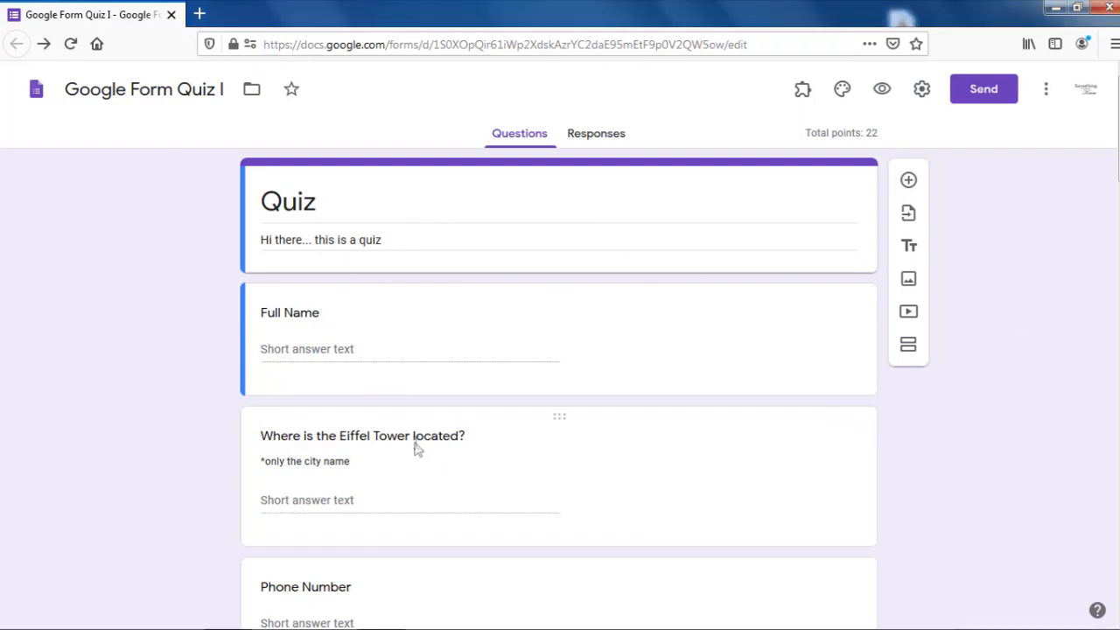
# Step: Review the form's shareable link and embed code in the send options, then close without sending
pyautogui.scroll(-3, 415, 450)
pyautogui.scroll(-3, 412, 520)
pyautogui.scroll(-15, 425, 446)
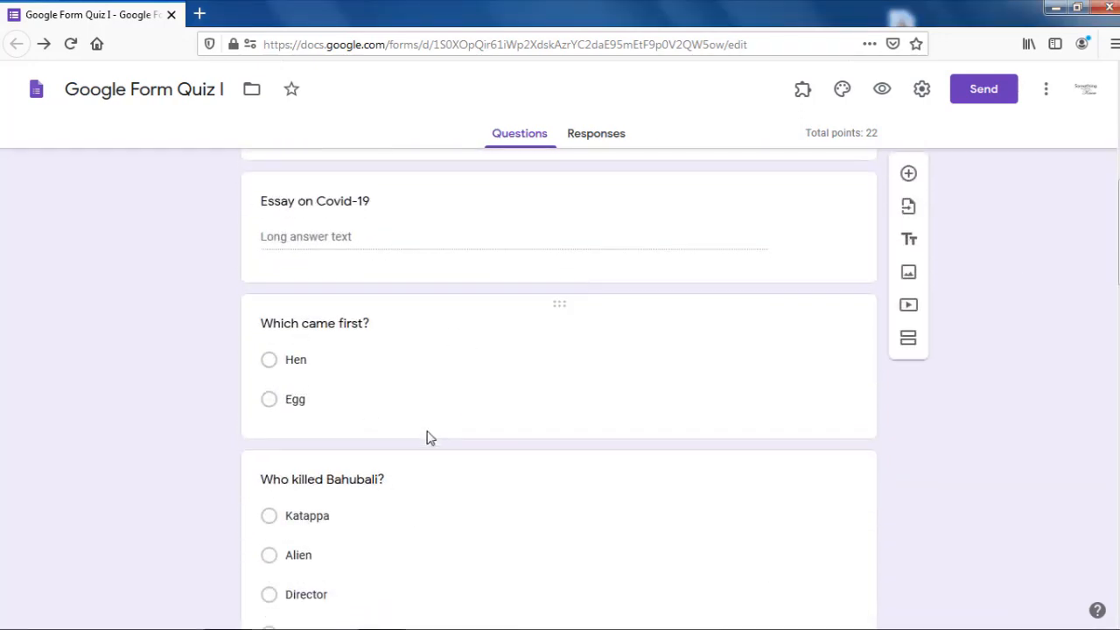
pyautogui.scroll(20, 428, 468)
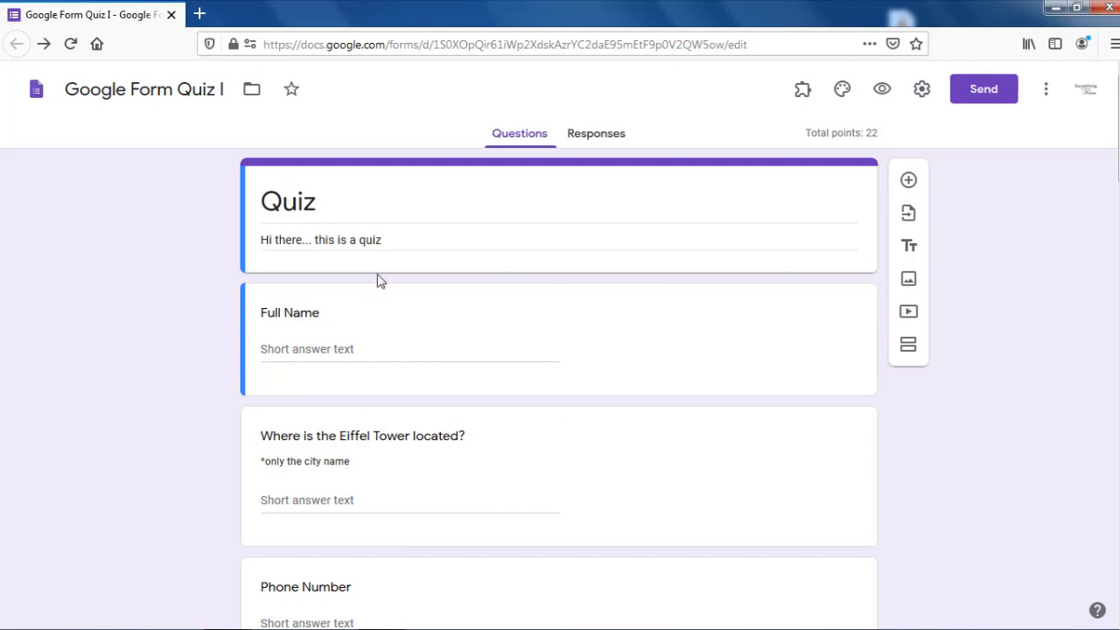
pyautogui.click(983, 89)
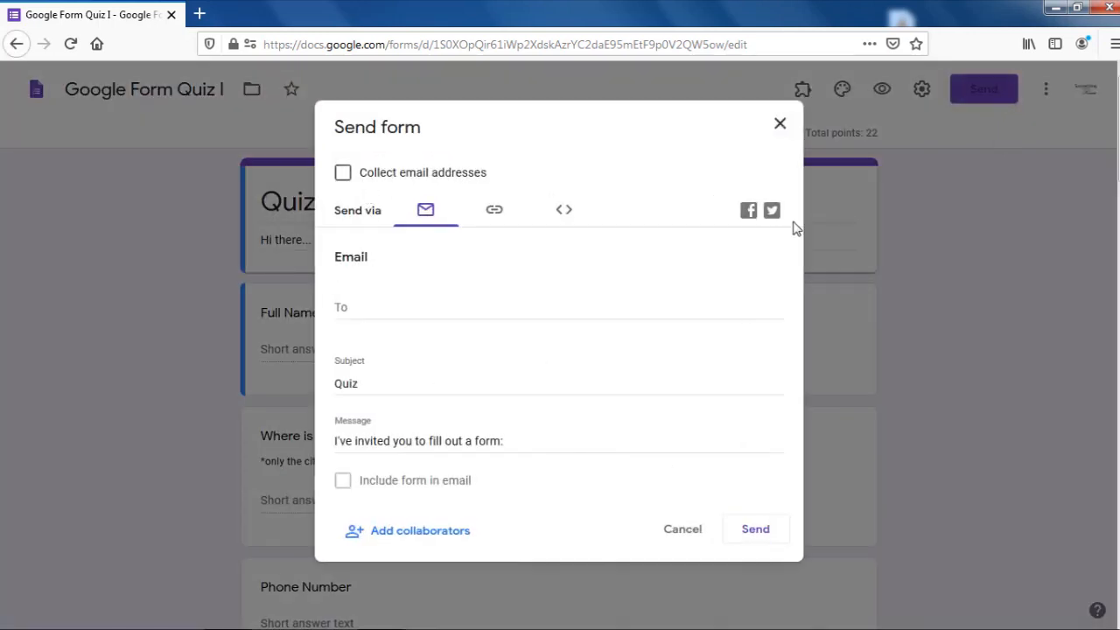
pyautogui.click(494, 218)
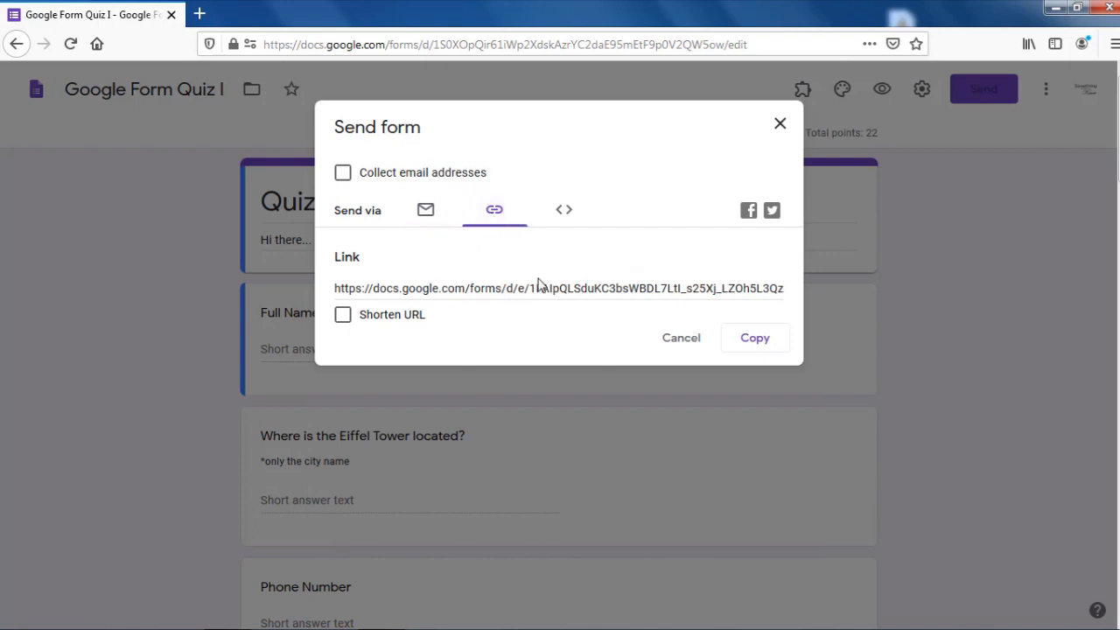
pyautogui.click(564, 210)
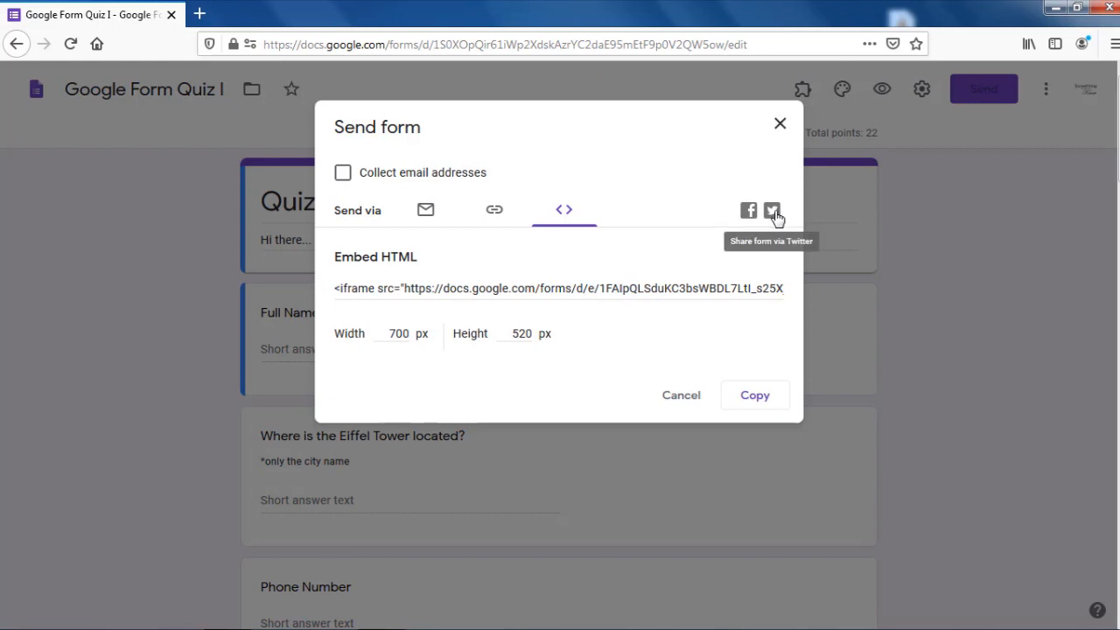
pyautogui.click(685, 399)
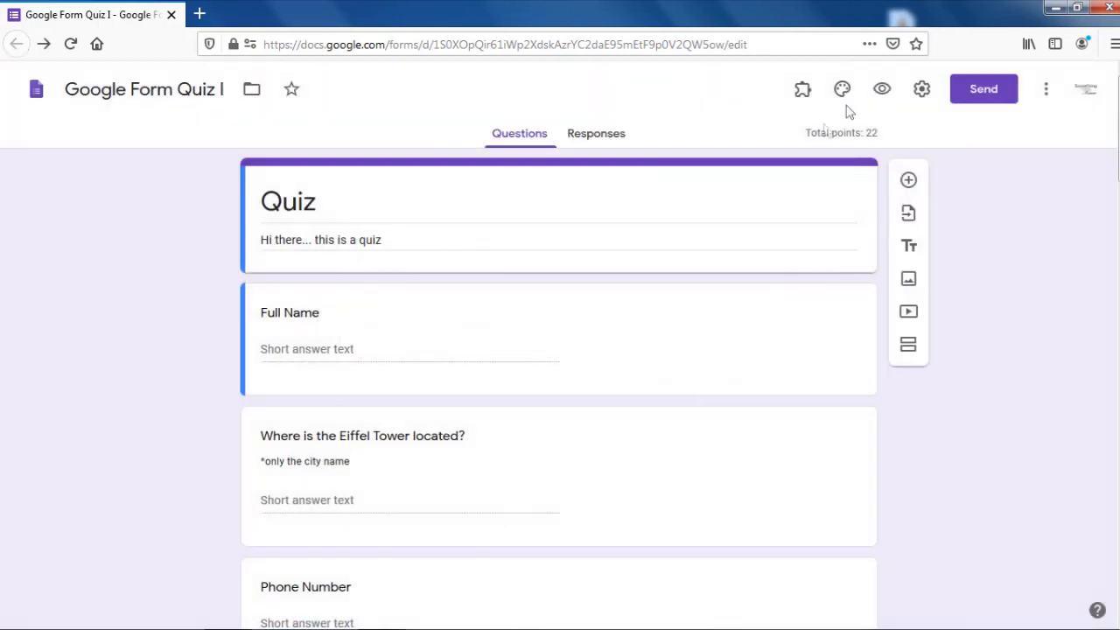
# Step: Open the live quiz preview and enter the respondent's full name
pyautogui.click(881, 88)
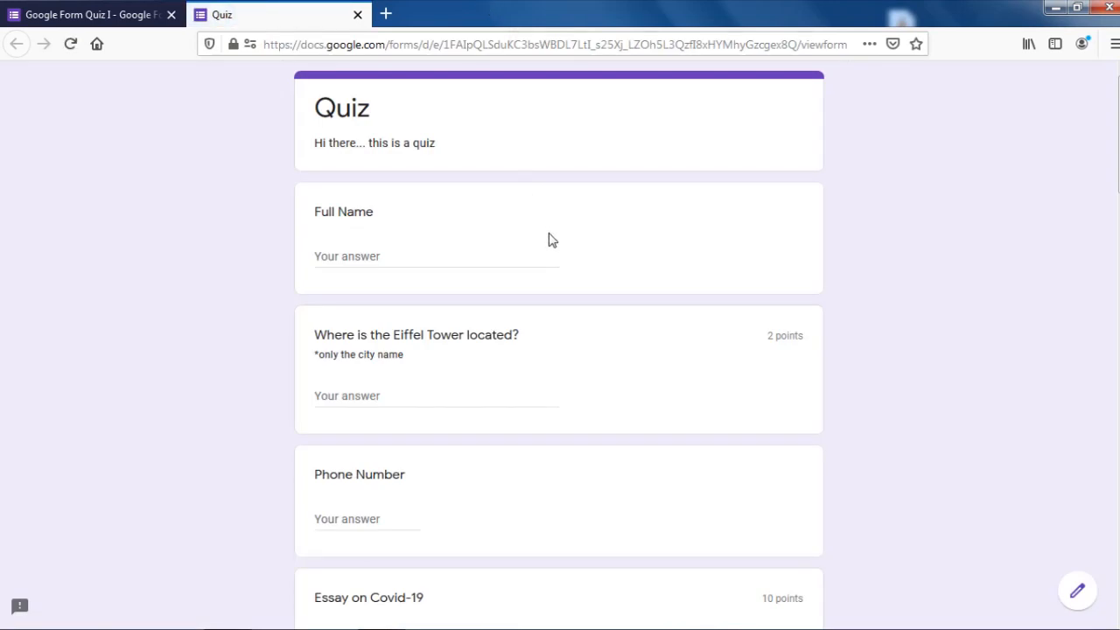
pyautogui.scroll(-15, 522, 447)
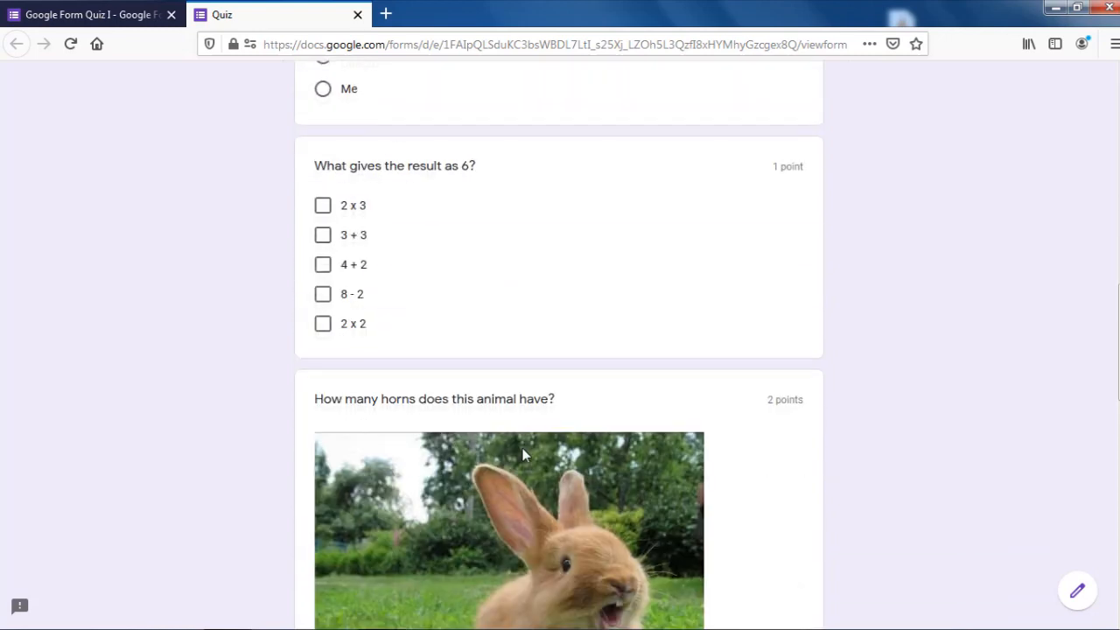
pyautogui.scroll(15, 404, 206)
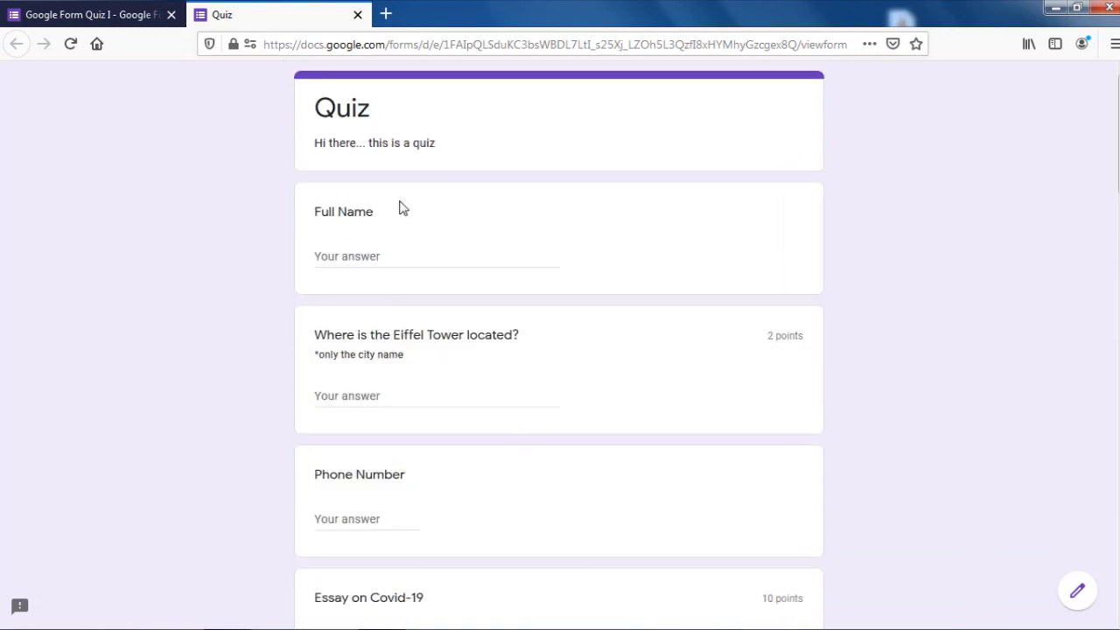
pyautogui.click(405, 255)
pyautogui.write('Claijohn')
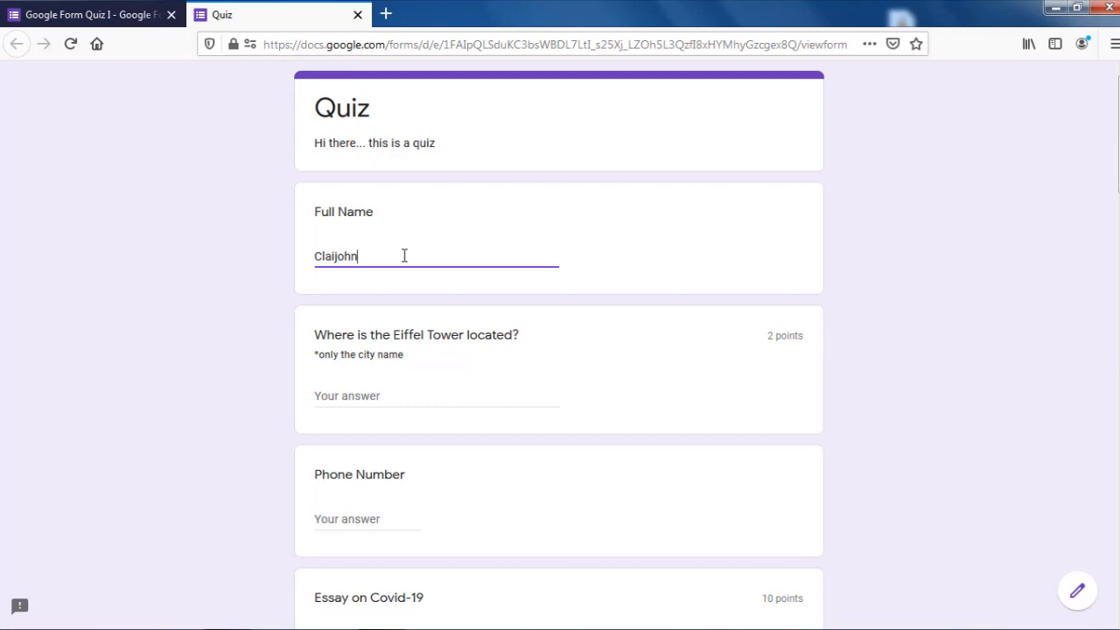
# Step: Answer 'Paris' for the Eiffel Tower question, fixing the capitalisation
pyautogui.click(378, 393)
pyautogui.write('PAris')
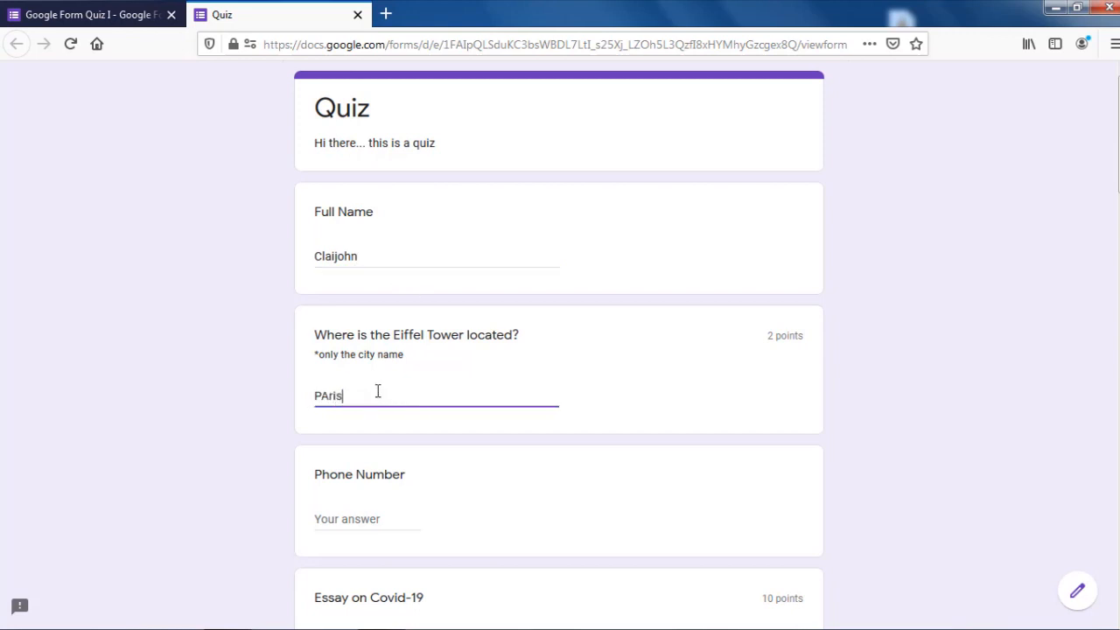
pyautogui.press('BackSpace')
pyautogui.write('aris')
# Step: Enter a phone number and begin the Covid-19 essay with 'Its depressi'
pyautogui.scroll(-2, 376, 384)
pyautogui.click(370, 352)
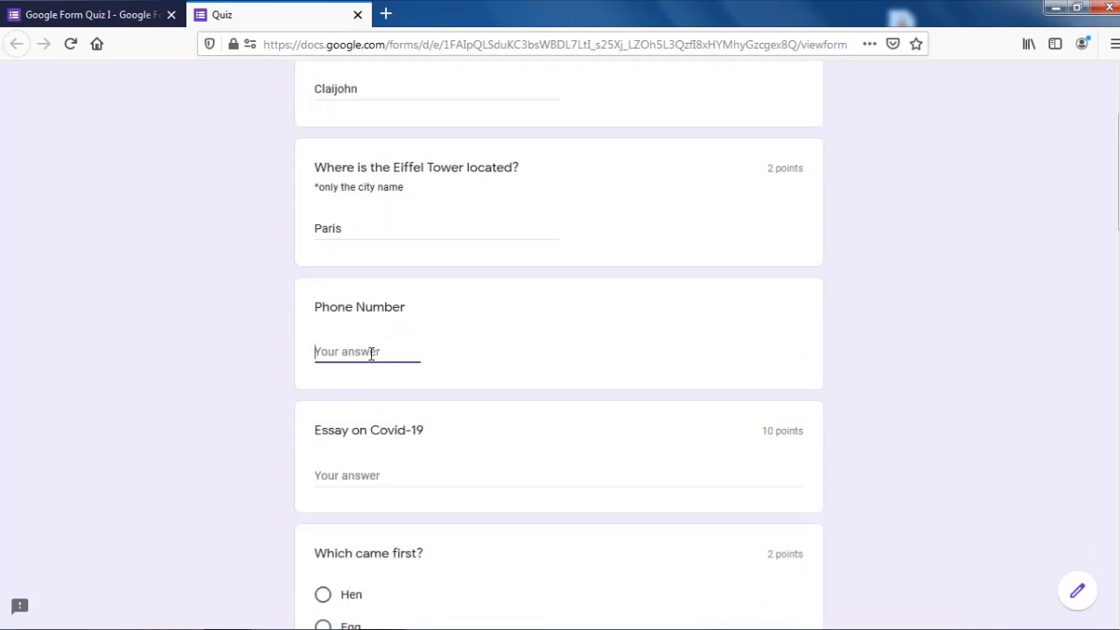
pyautogui.click(358, 474)
pyautogui.write('Its')
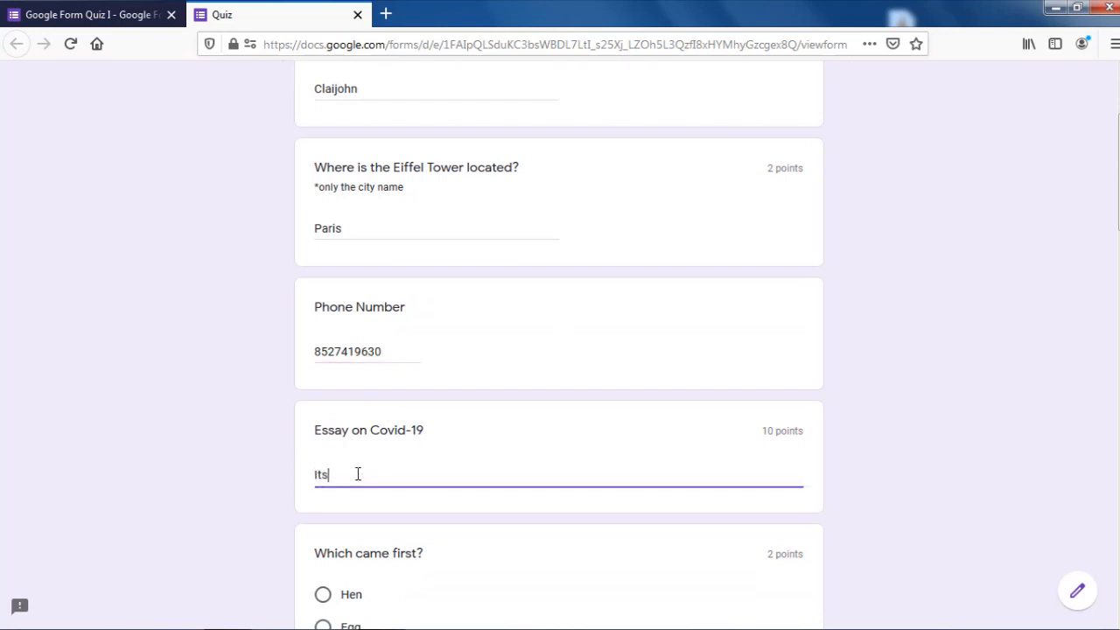
pyautogui.write(' depressive')
# Step: Answer Hen for which came first and Katappa for who killed Bahubali
pyautogui.scroll(-3, 358, 472)
pyautogui.click(350, 430)
pyautogui.scroll(-3, 350, 429)
pyautogui.scroll(-2, 365, 407)
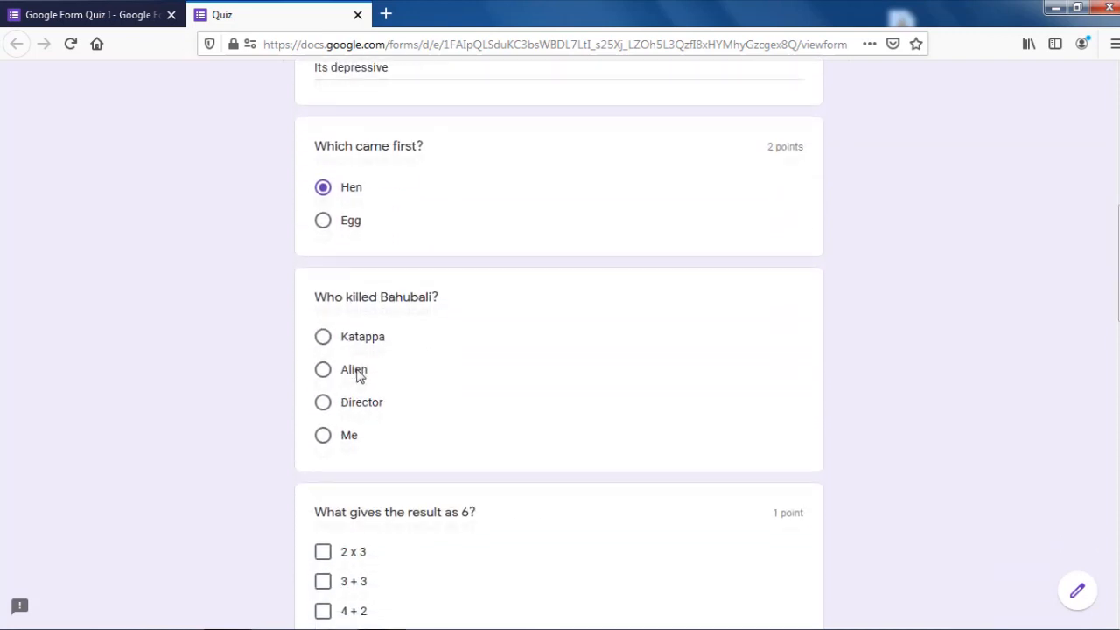
pyautogui.click(366, 331)
# Step: Tick 2 x 3, 3 + 3, 4 + 2 and 8 - 2 as the sums giving 6
pyautogui.scroll(-3, 368, 337)
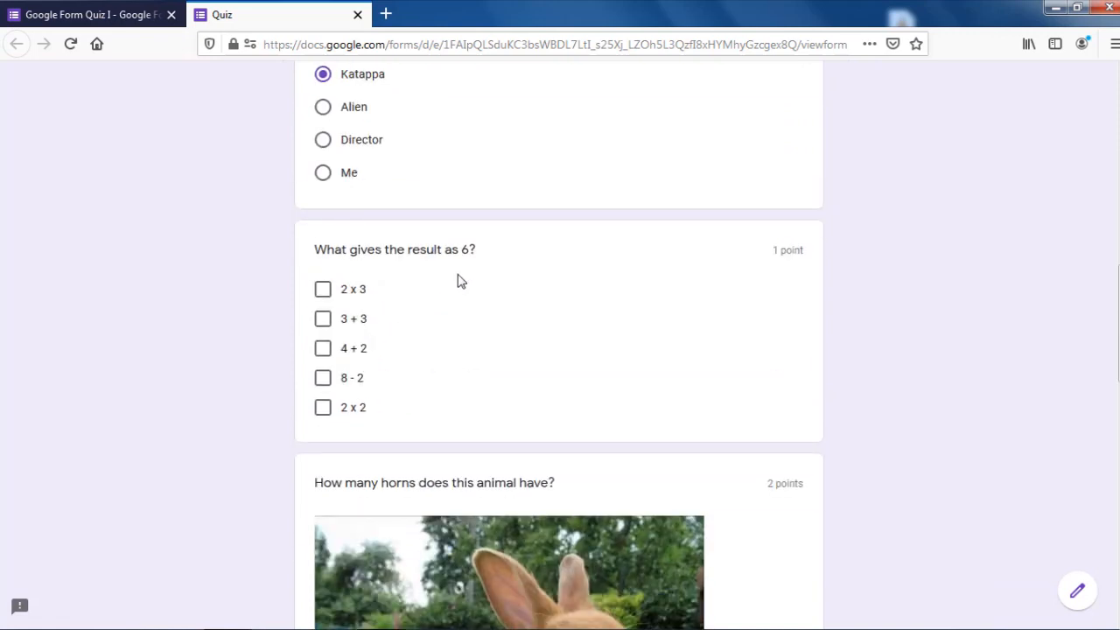
pyautogui.click(322, 300)
pyautogui.click(323, 318)
pyautogui.click(323, 348)
pyautogui.click(323, 377)
# Step: Answer 2 horns for the rabbit, settle on the Option 1 car, and submit the quiz
pyautogui.scroll(-2, 280, 381)
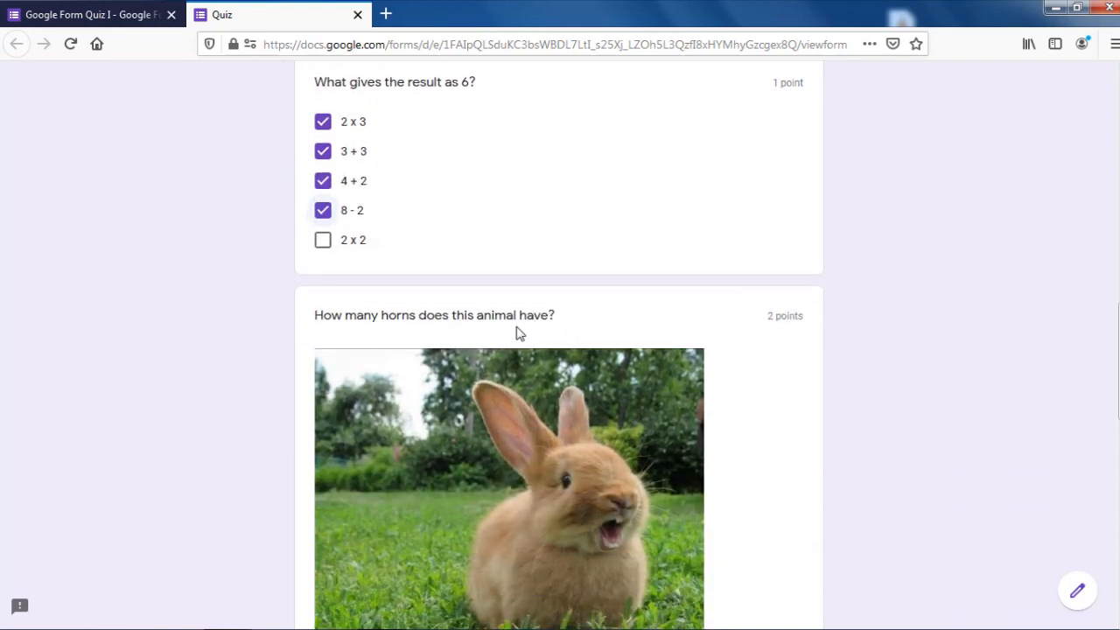
pyautogui.scroll(-3, 532, 375)
pyautogui.click(329, 429)
pyautogui.scroll(-4, 233, 443)
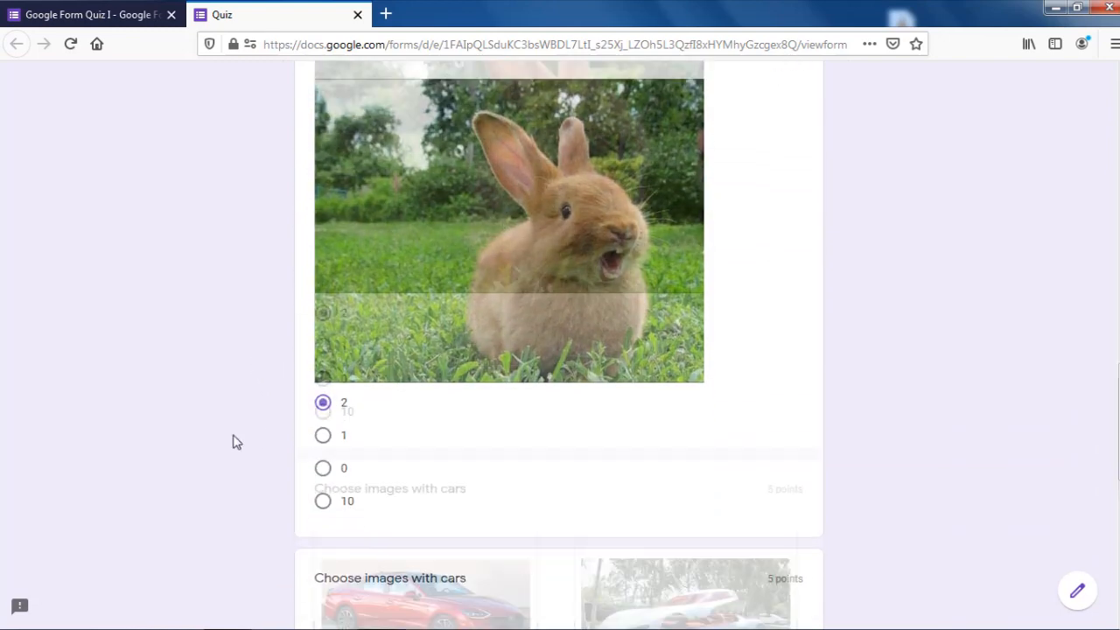
pyautogui.scroll(-2, 793, 325)
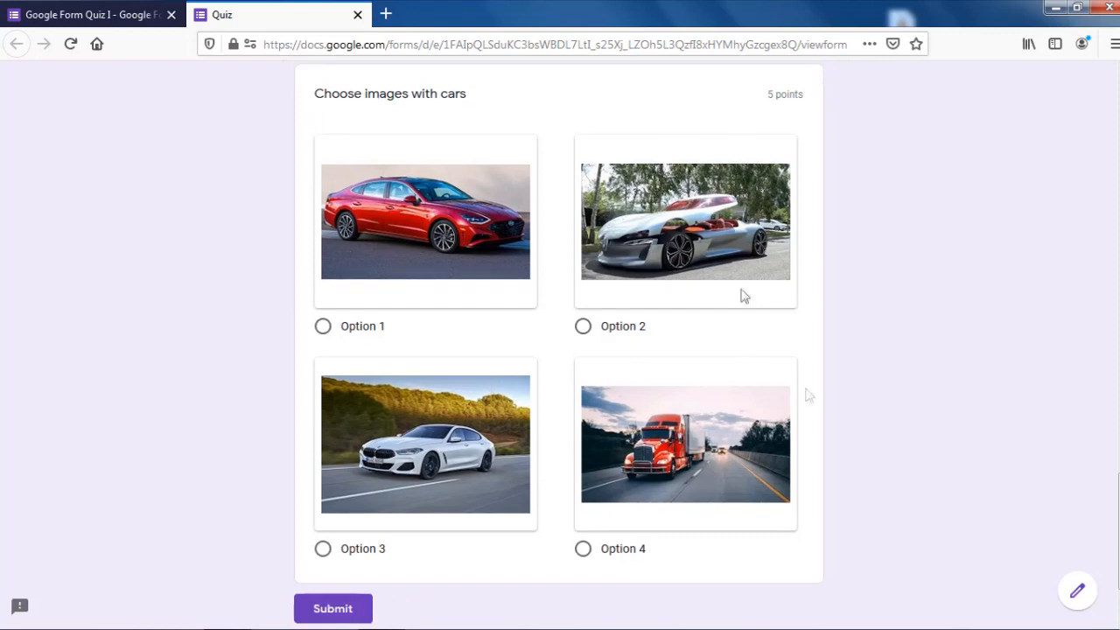
pyautogui.click(346, 335)
pyautogui.click(584, 329)
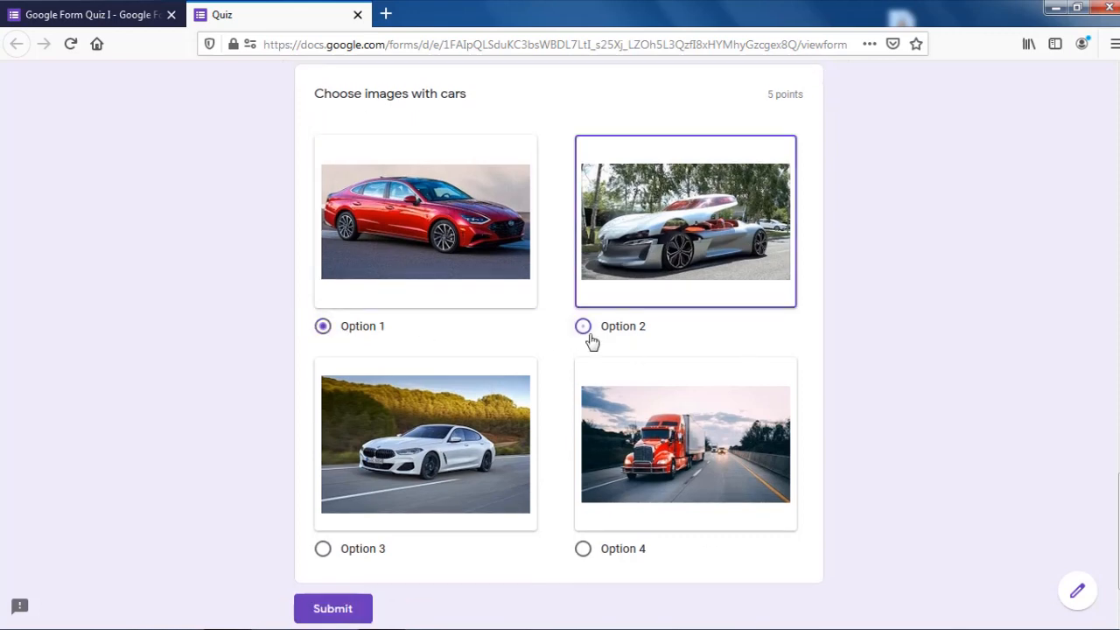
pyautogui.click(323, 328)
pyautogui.scroll(-1, 319, 345)
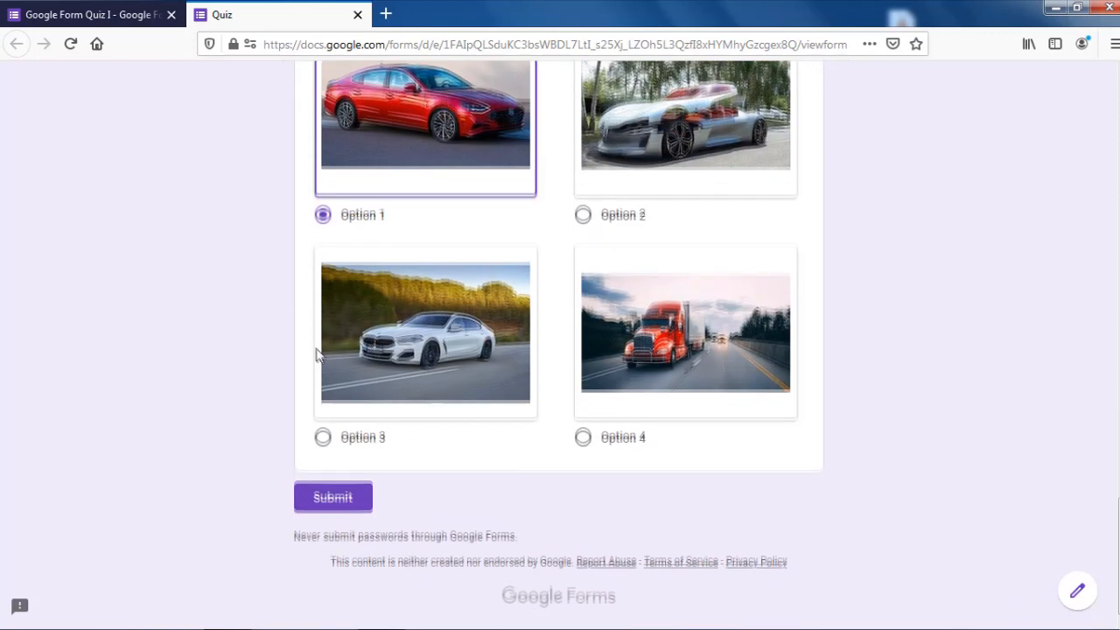
pyautogui.click(347, 499)
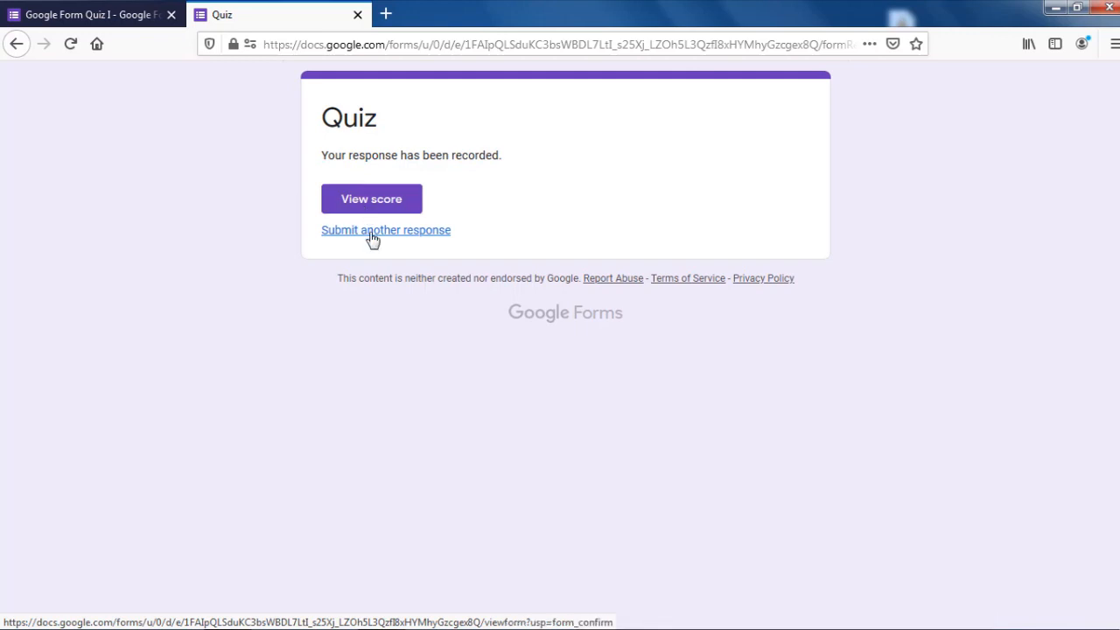
# Step: Review the submitted attempt's 10/22 score, then return to the response-recorded confirmation tab
pyautogui.click(362, 205)
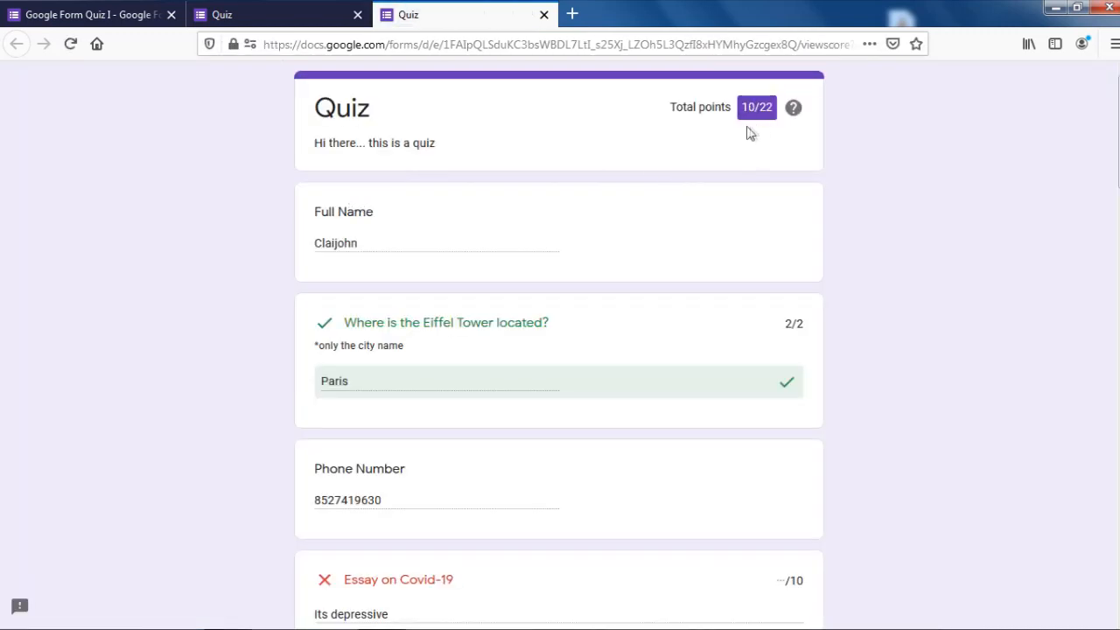
pyautogui.scroll(-5, 525, 318)
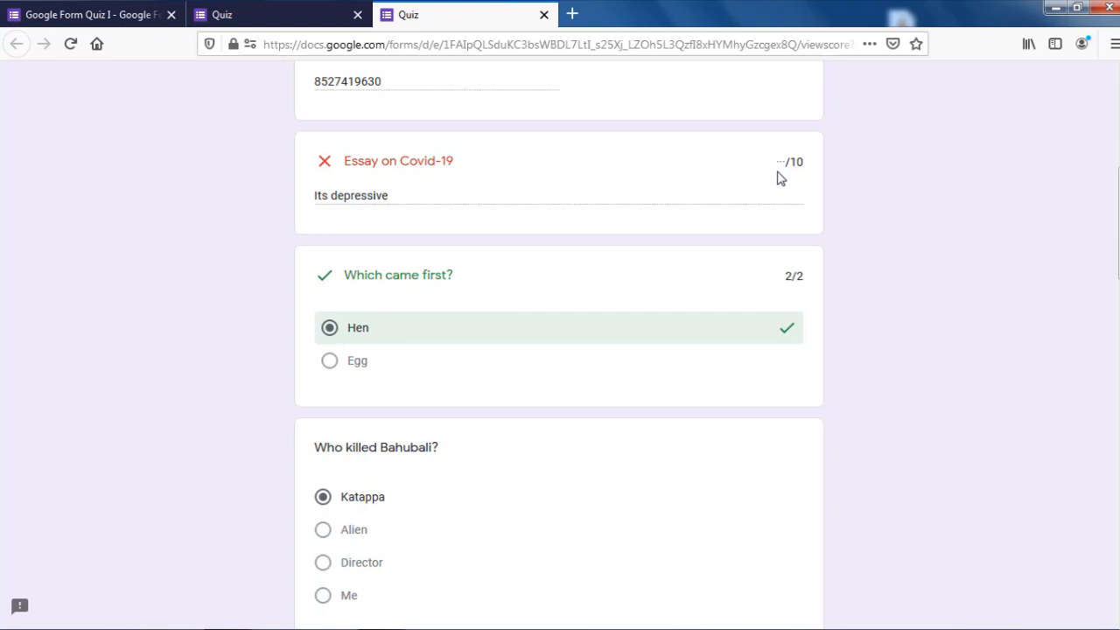
pyautogui.scroll(5, 613, 418)
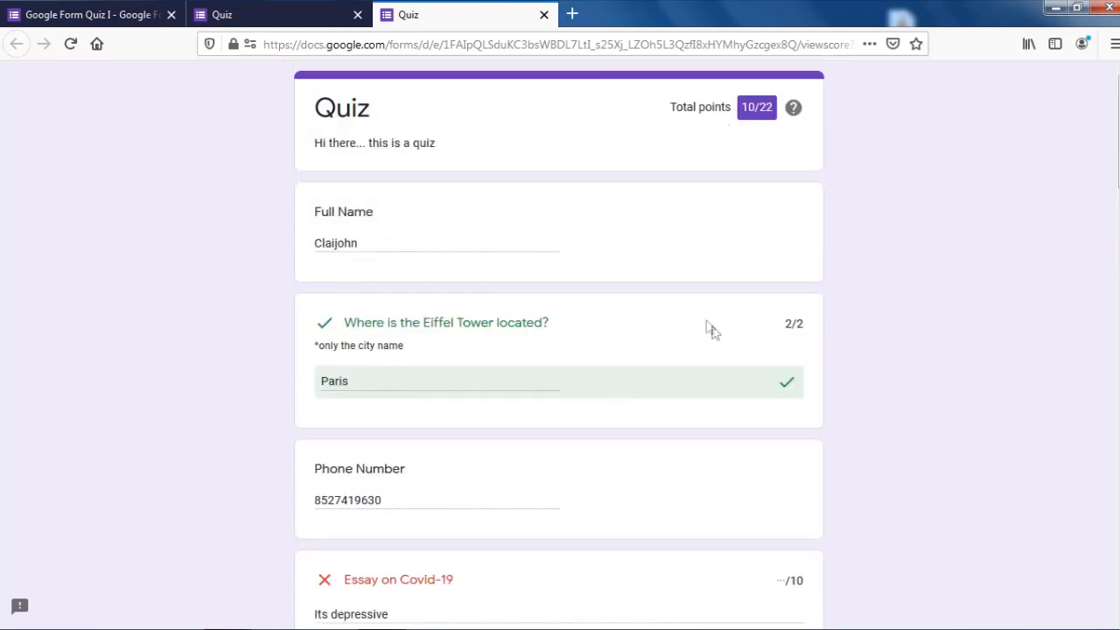
pyautogui.click(278, 8)
# Step: Close the confirmation tab and browse the Responses summary charts showing 1 response averaging 10/22
pyautogui.click(357, 14)
pyautogui.click(130, 7)
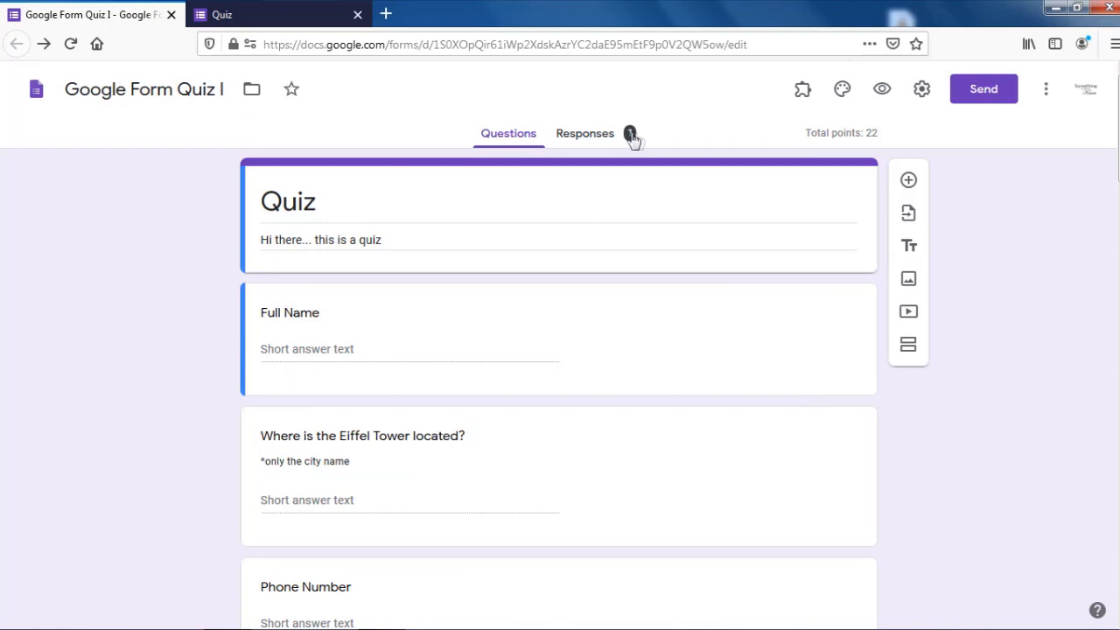
pyautogui.click(592, 140)
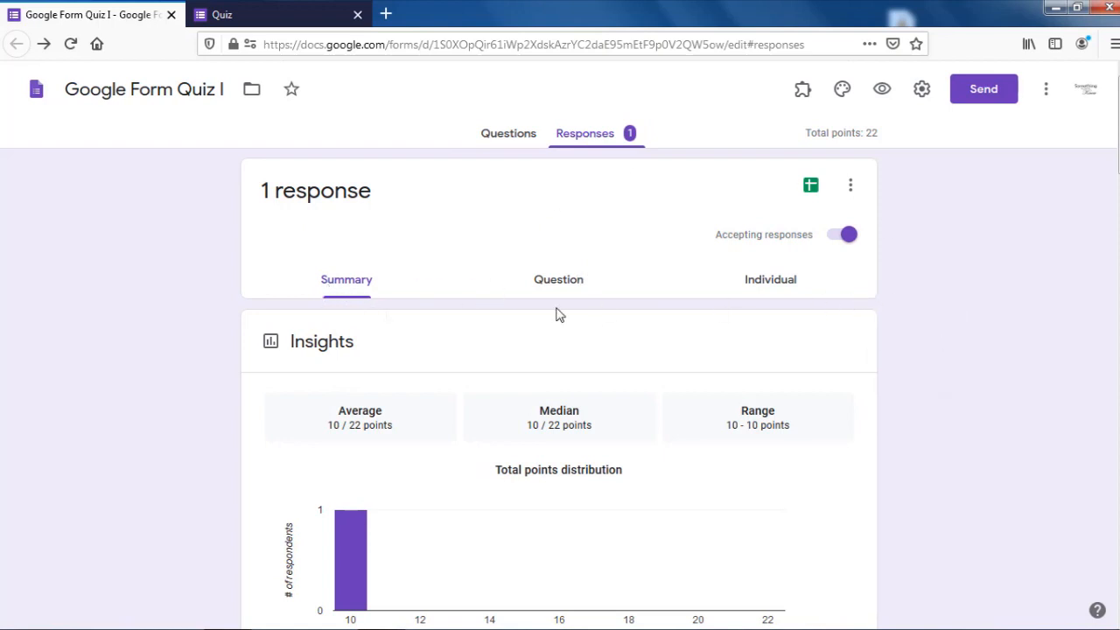
pyautogui.scroll(-1, 352, 298)
pyautogui.scroll(-3, 351, 305)
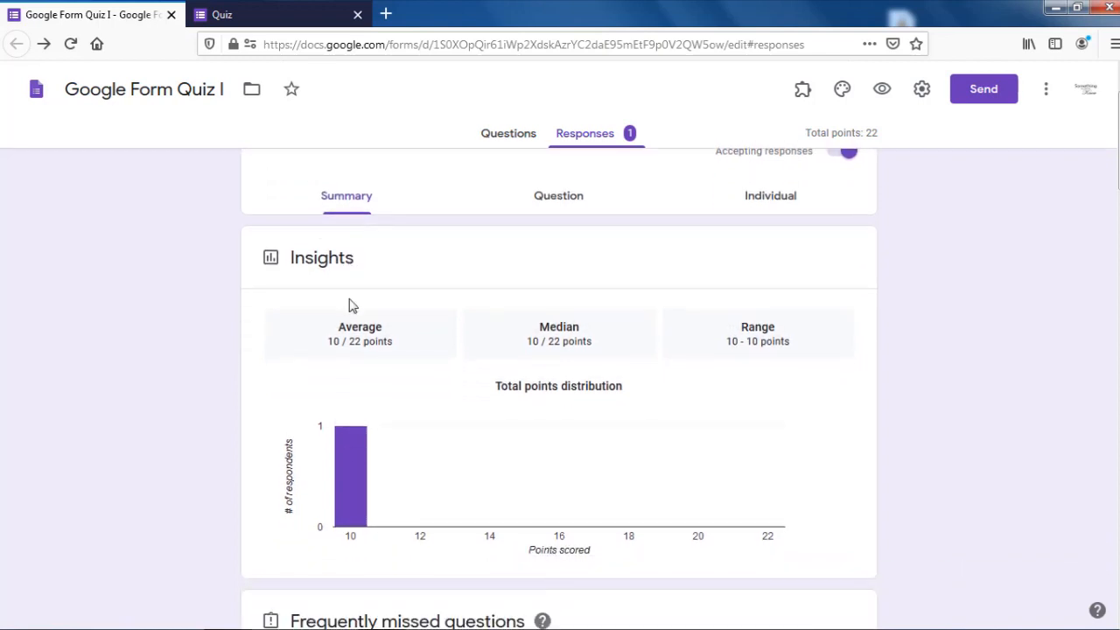
pyautogui.scroll(-2, 171, 423)
pyautogui.scroll(-3, 170, 424)
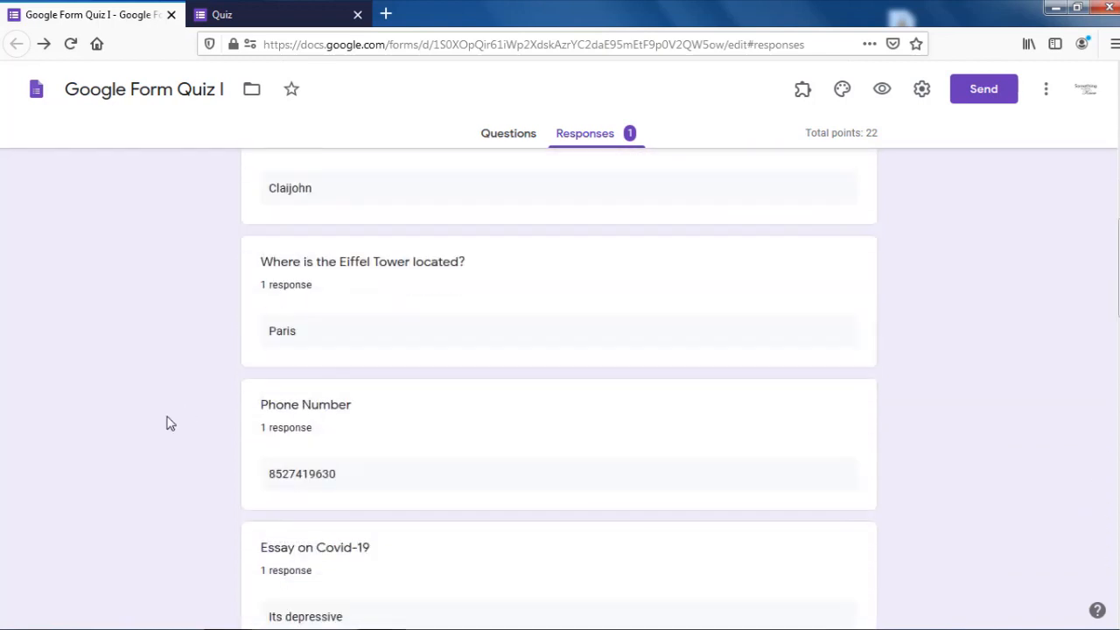
pyautogui.scroll(-5, 171, 424)
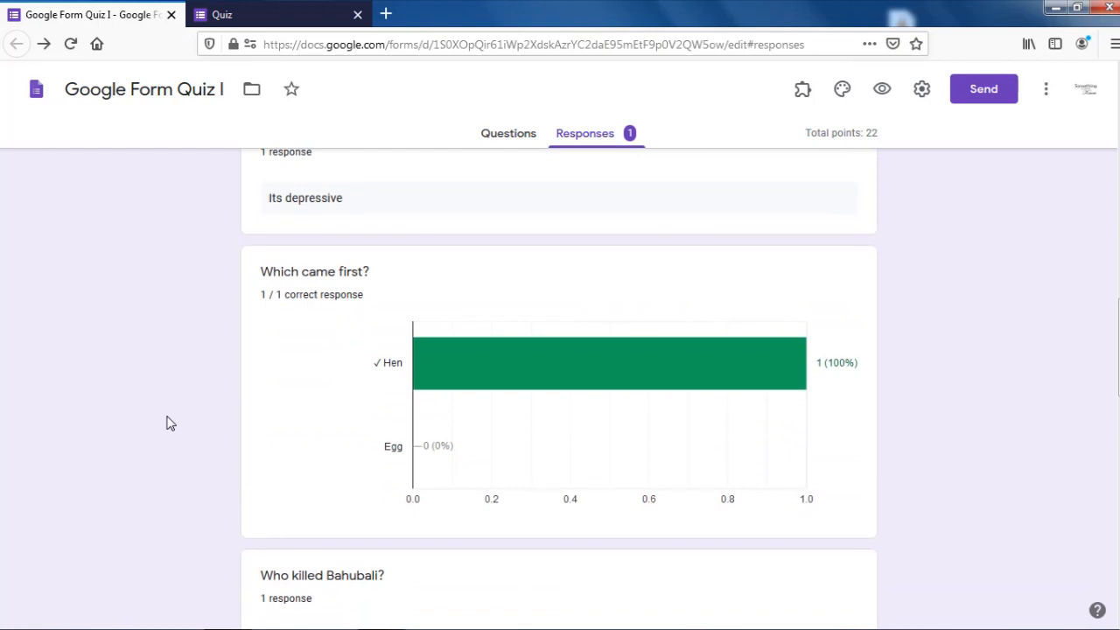
pyautogui.scroll(-3, 175, 437)
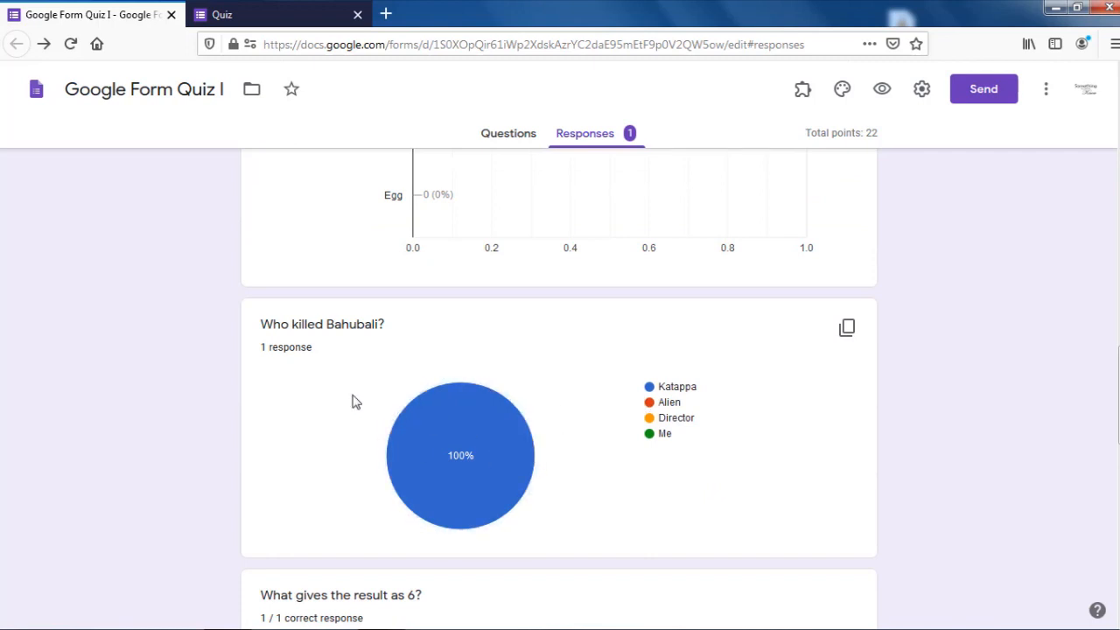
pyautogui.moveTo(467, 464)
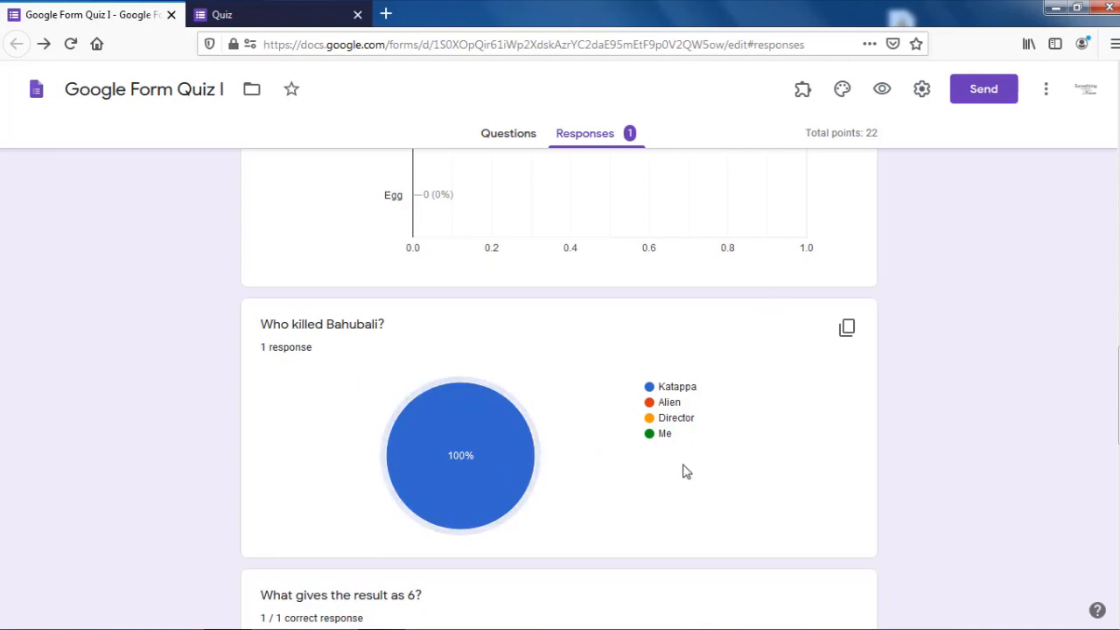
pyautogui.scroll(-8, 584, 472)
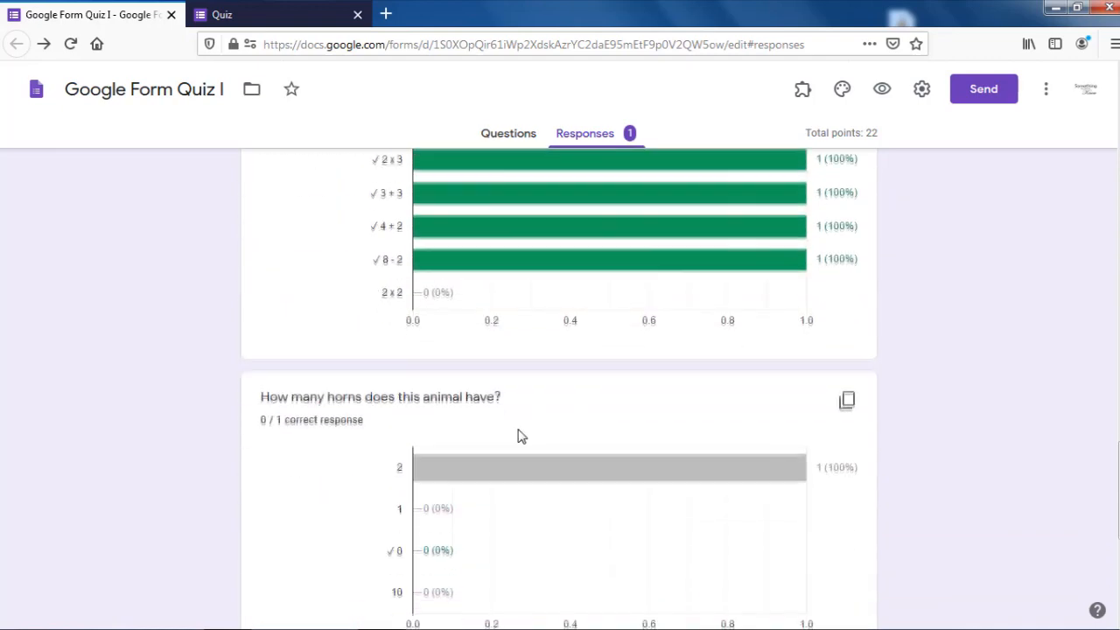
pyautogui.scroll(-3, 492, 530)
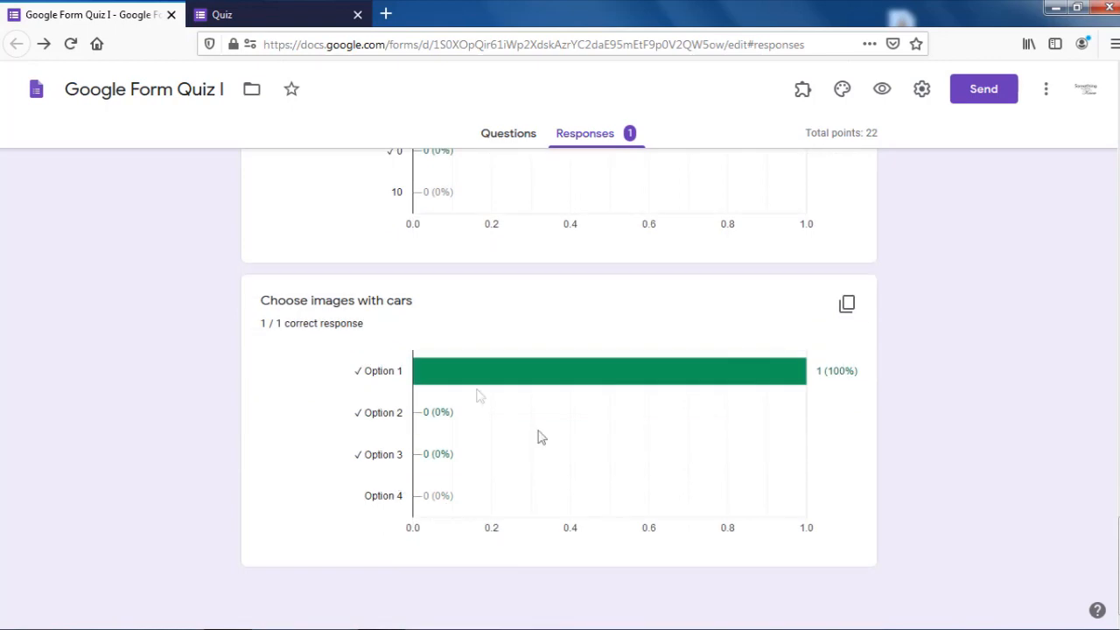
pyautogui.scroll(20, 437, 500)
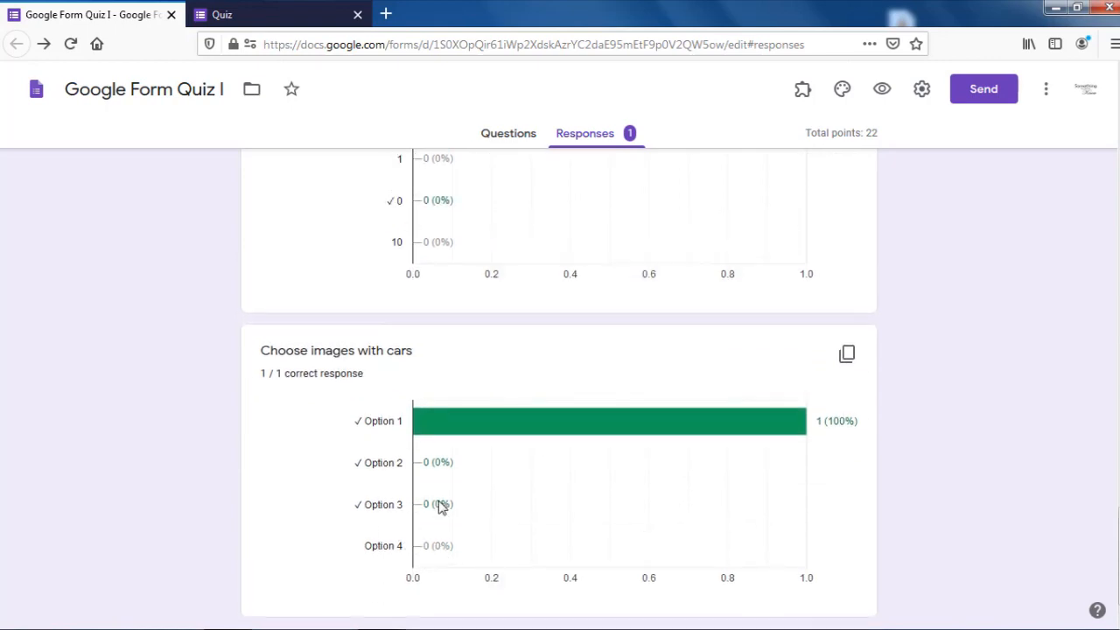
pyautogui.scroll(10, 439, 501)
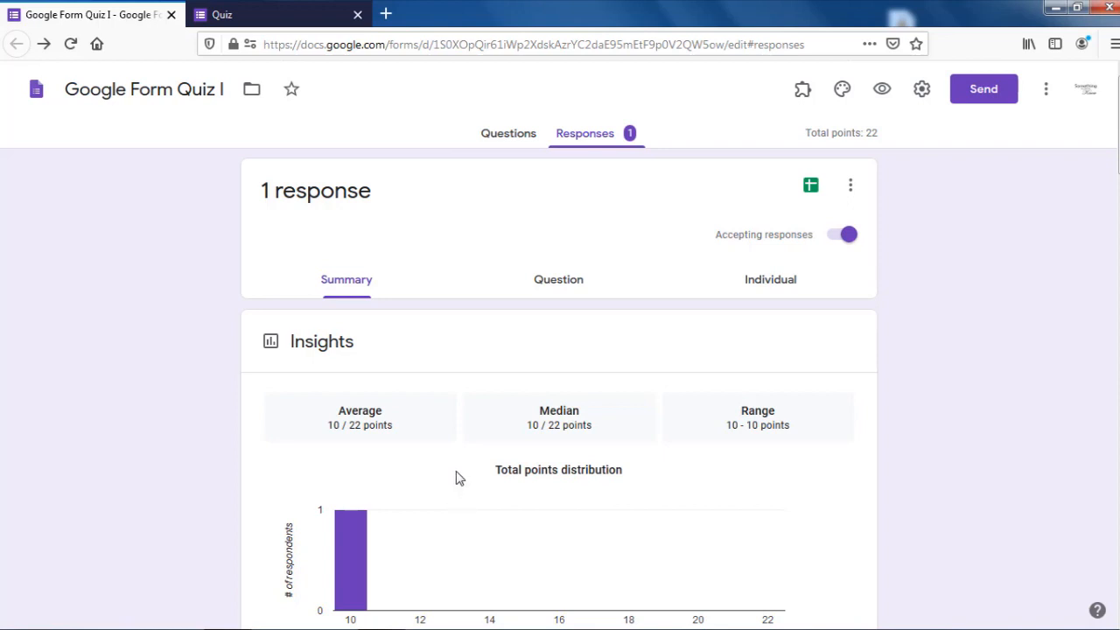
# Step: Highlight the Average, Median and Range figures, then view the single 10-of-22 response individually
pyautogui.tripleClick(342, 425)
pyautogui.click(403, 426)
pyautogui.moveTo(522, 424); pyautogui.dragTo(610, 425)
pyautogui.moveTo(734, 432); pyautogui.dragTo(829, 426)
pyautogui.click(829, 426)
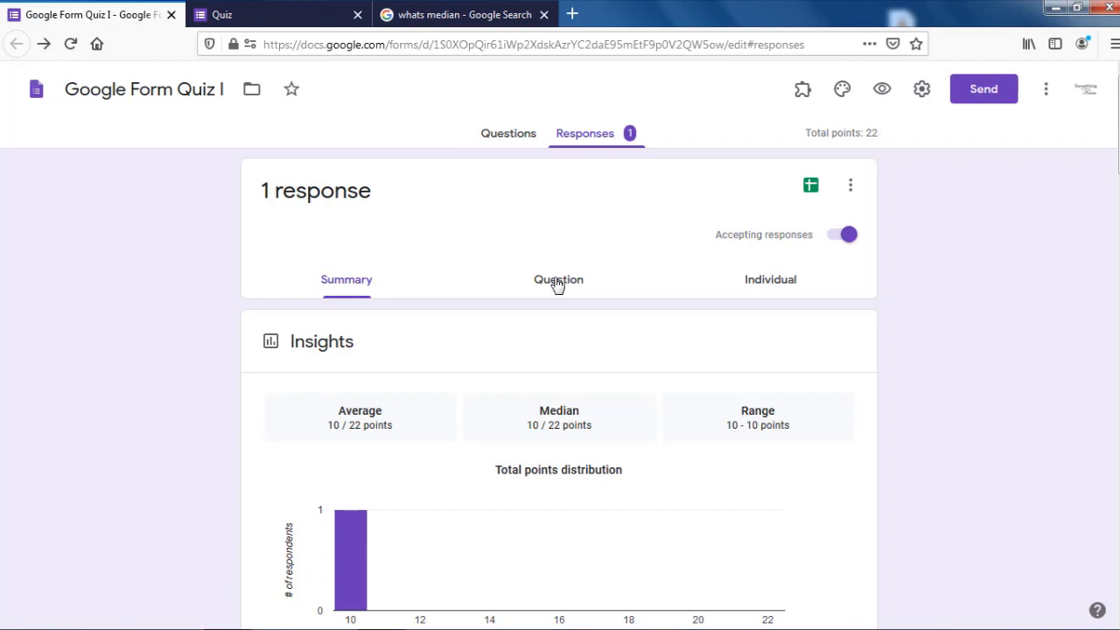
pyautogui.click(770, 280)
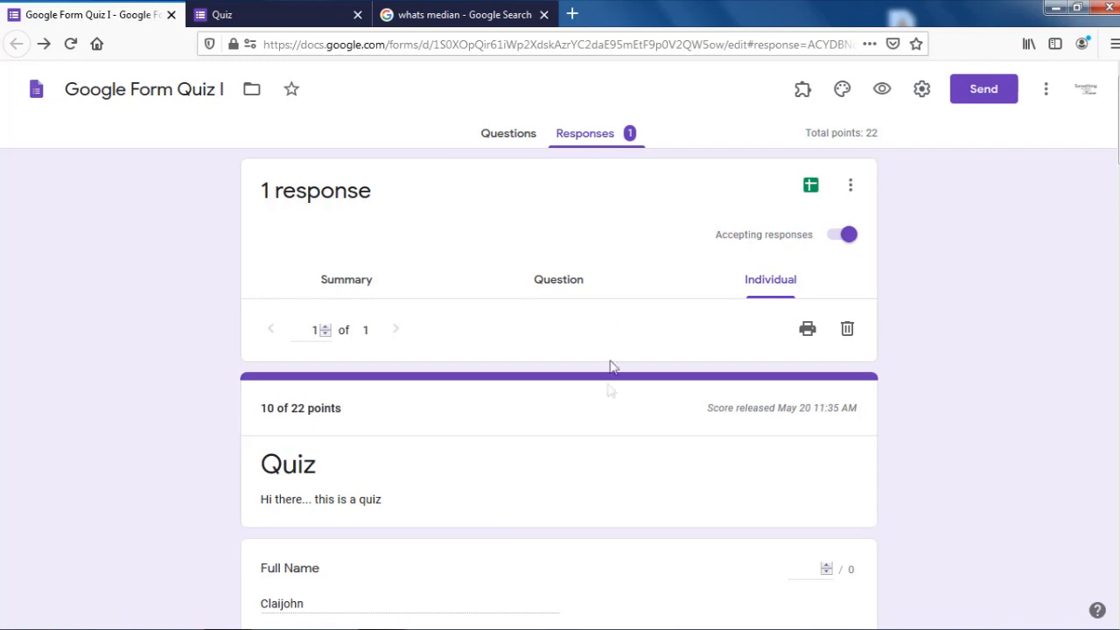
pyautogui.scroll(-2, 565, 441)
pyautogui.scroll(-3, 565, 441)
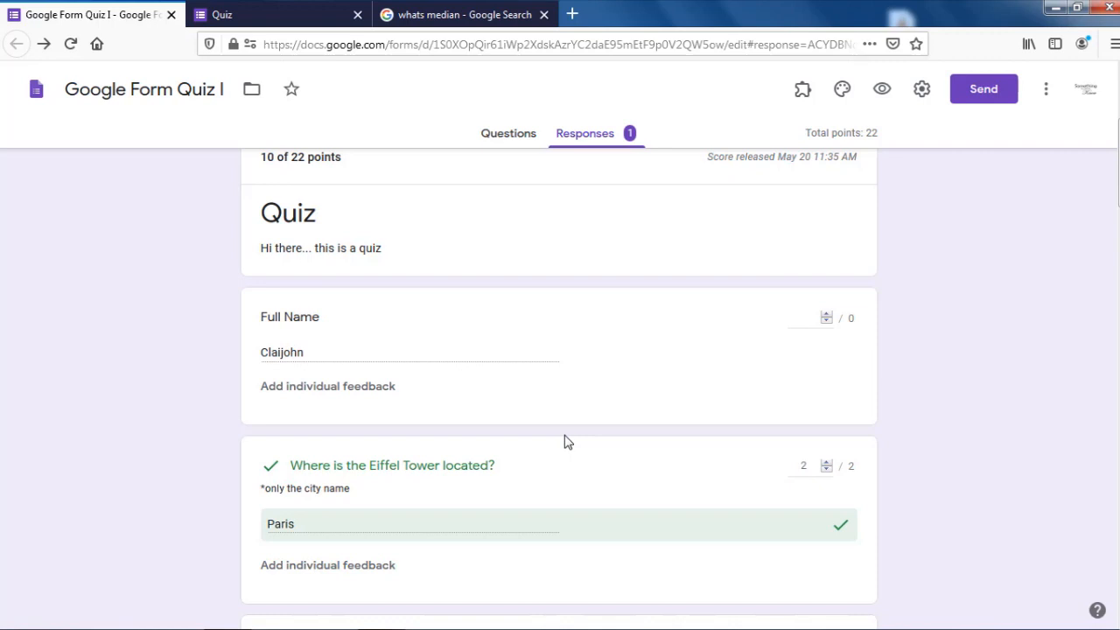
pyautogui.scroll(1, 554, 412)
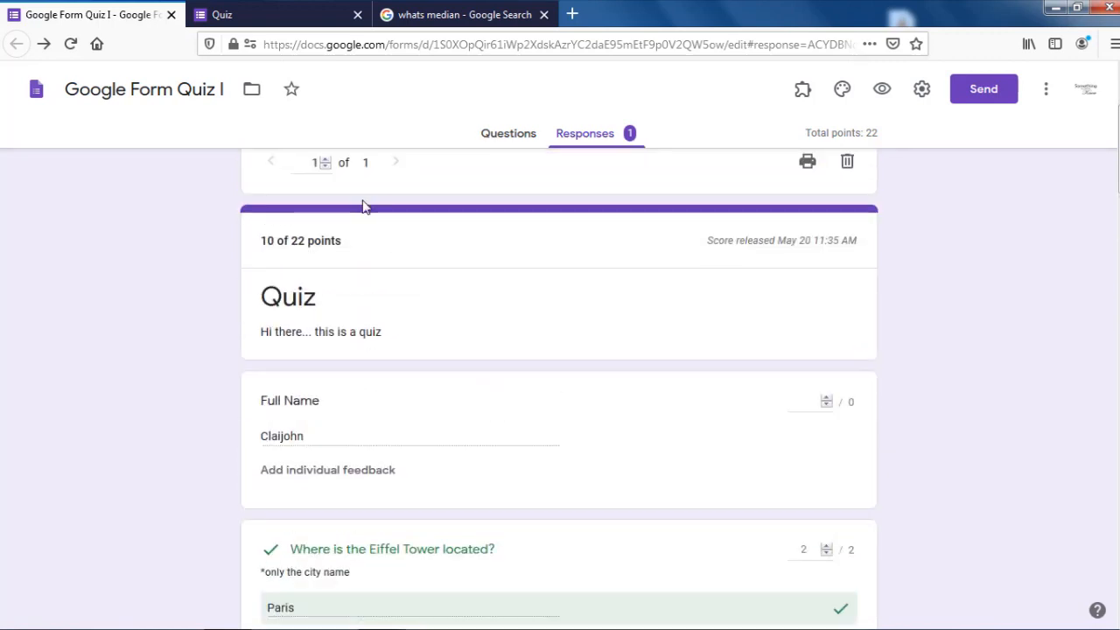
pyautogui.scroll(2, 363, 214)
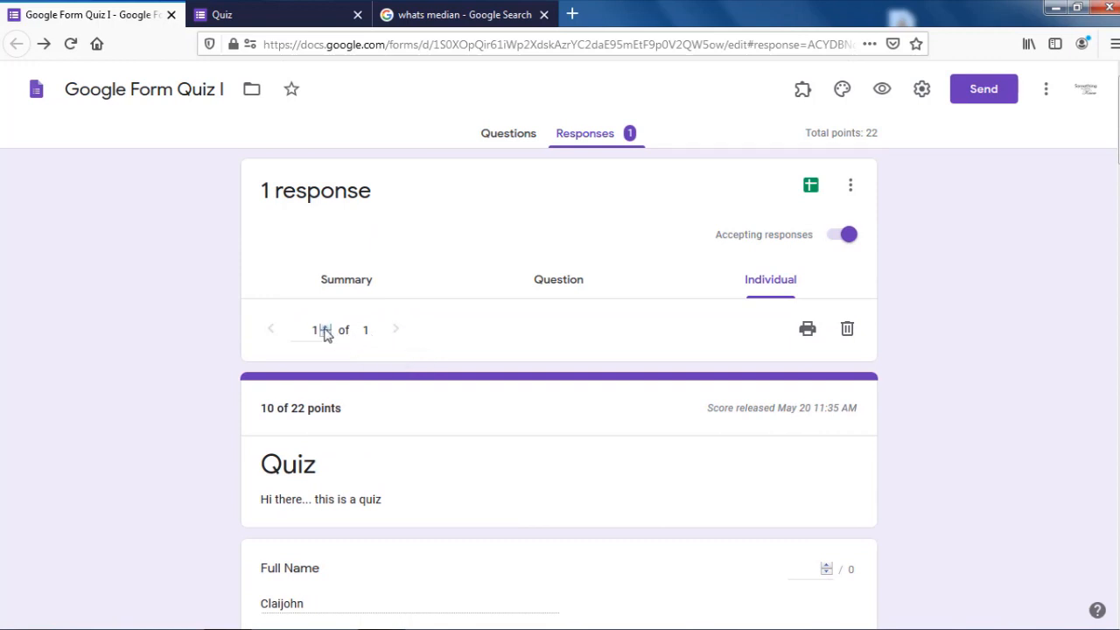
pyautogui.scroll(-4, 385, 415)
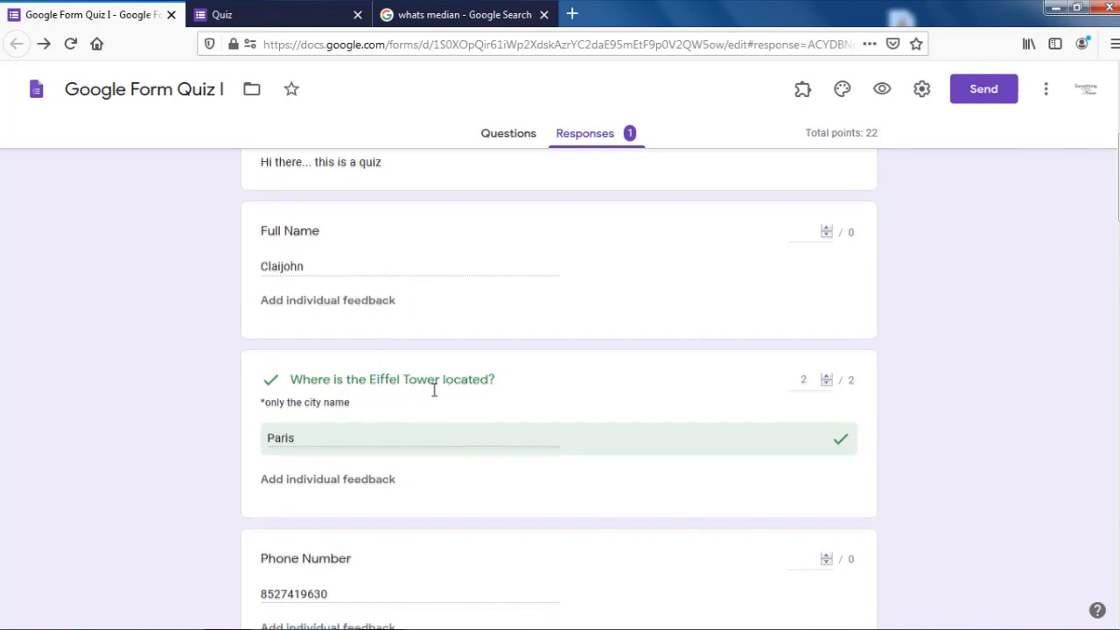
pyautogui.scroll(-5, 433, 392)
pyautogui.scroll(-10, 435, 396)
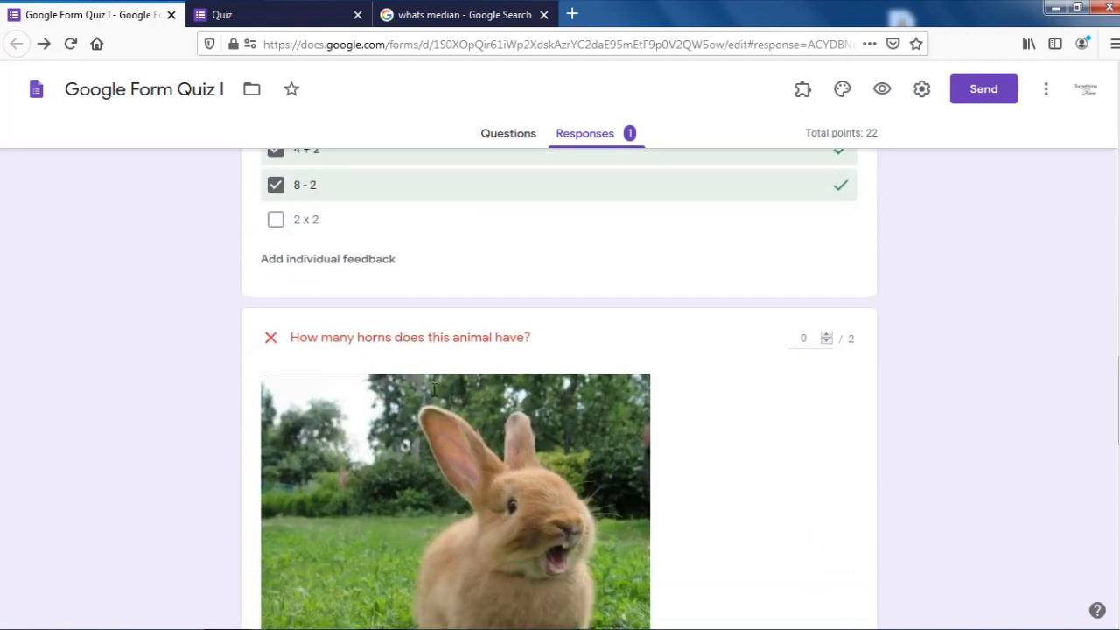
pyautogui.scroll(-11, 433, 389)
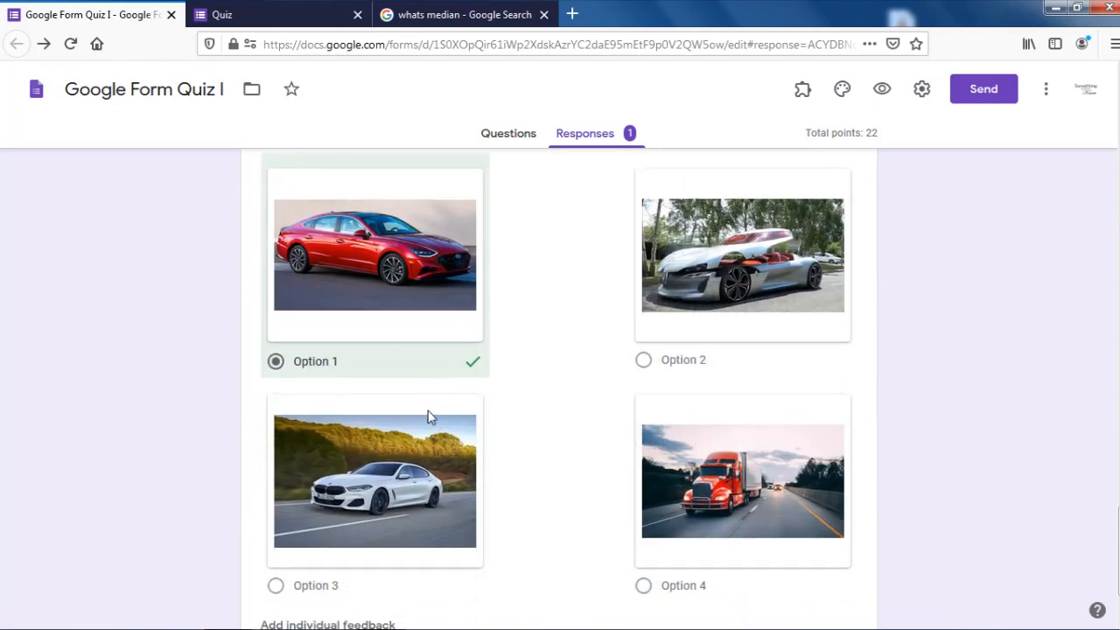
pyautogui.scroll(2, 428, 417)
pyautogui.scroll(-3, 675, 442)
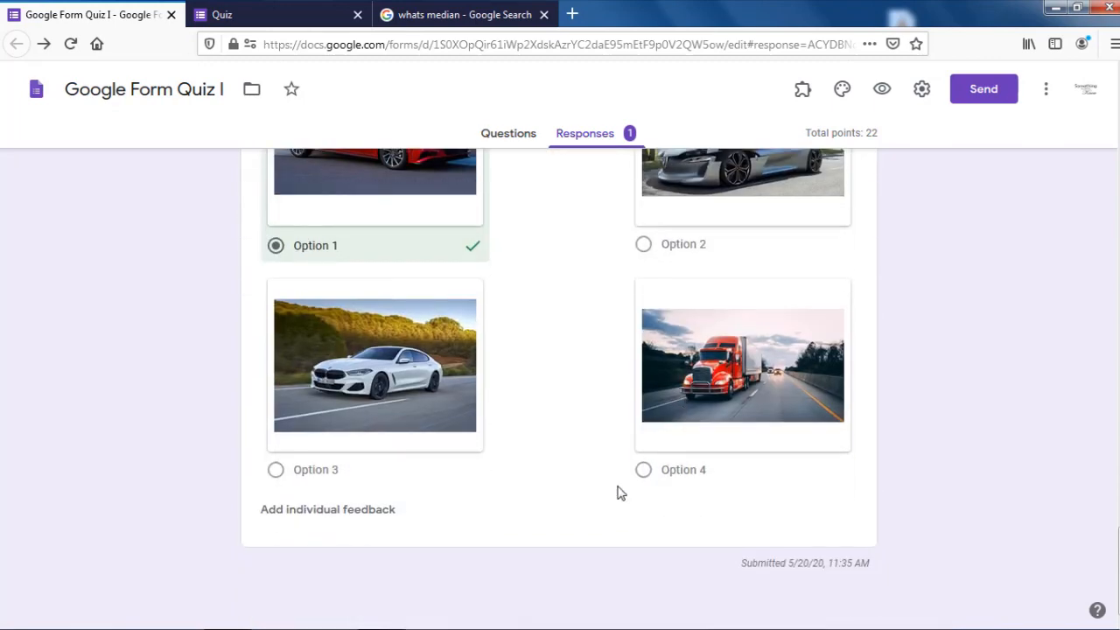
pyautogui.scroll(10, 617, 493)
pyautogui.scroll(4, 619, 493)
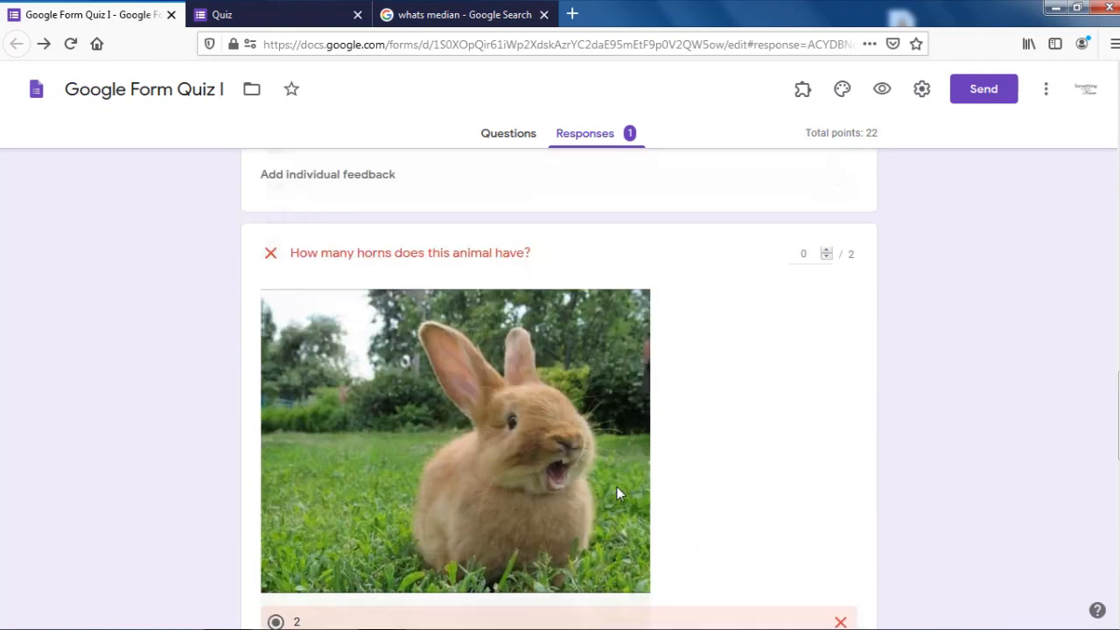
pyautogui.scroll(5, 616, 494)
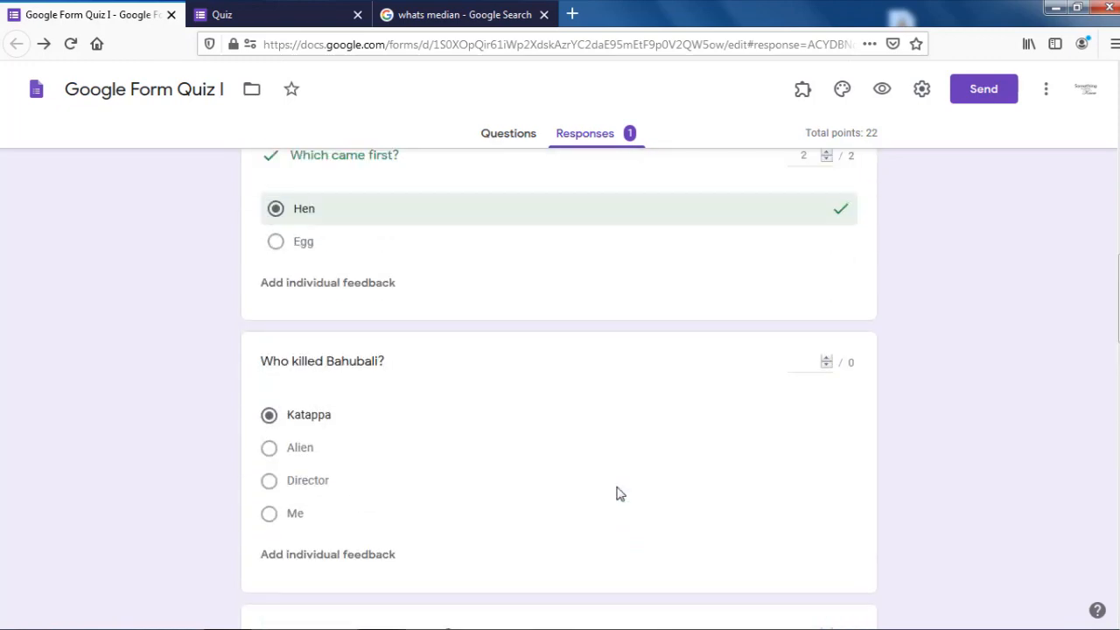
pyautogui.scroll(4, 539, 513)
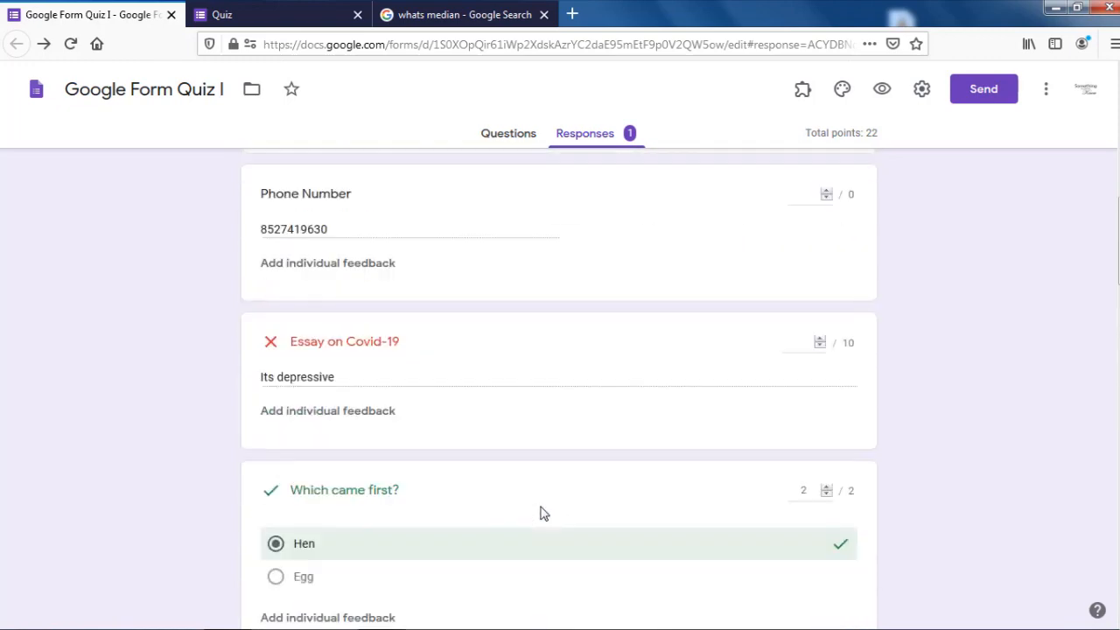
# Step: Grade the Essay on Covid-19 at 5 points and save, bringing the total to 15 of 22
pyautogui.click(820, 341)
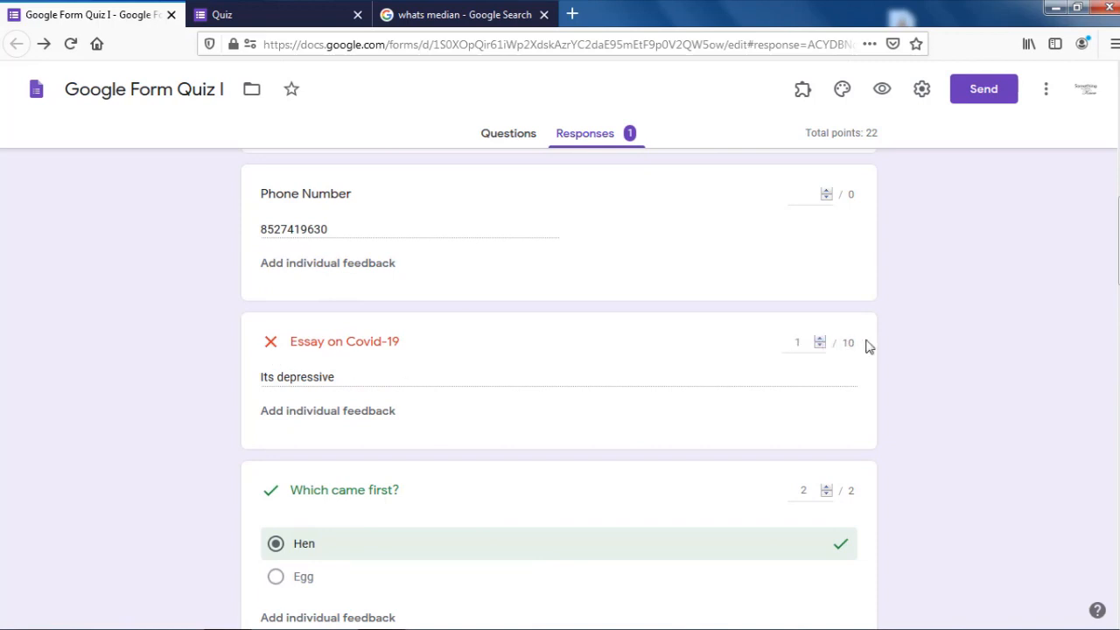
pyautogui.click(818, 338)
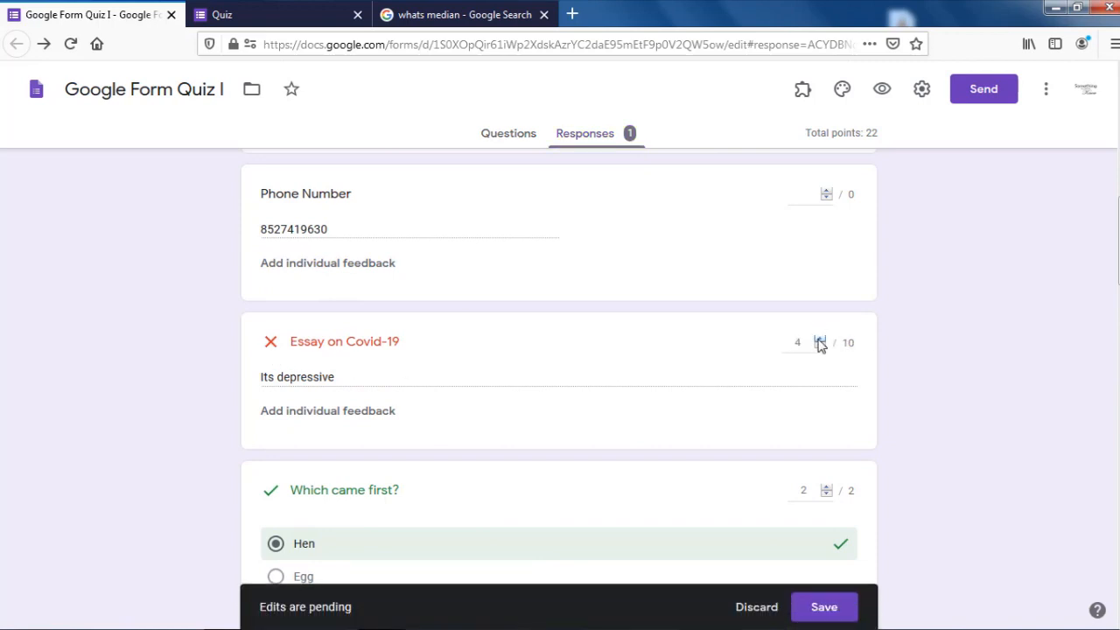
pyautogui.click(819, 339)
pyautogui.click(824, 607)
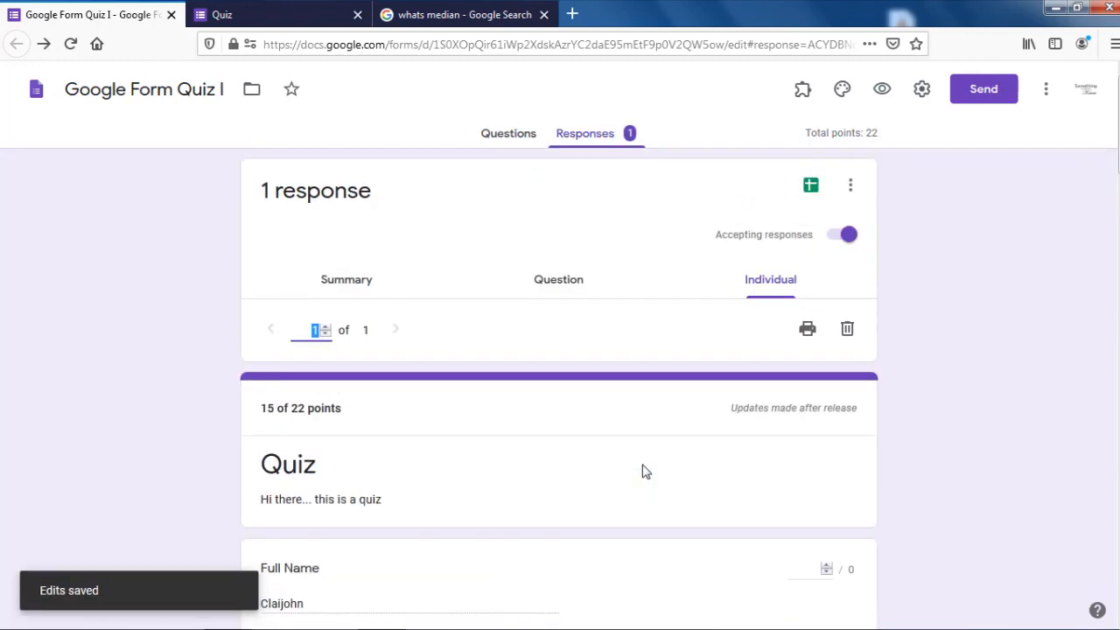
pyautogui.scroll(-6, 670, 464)
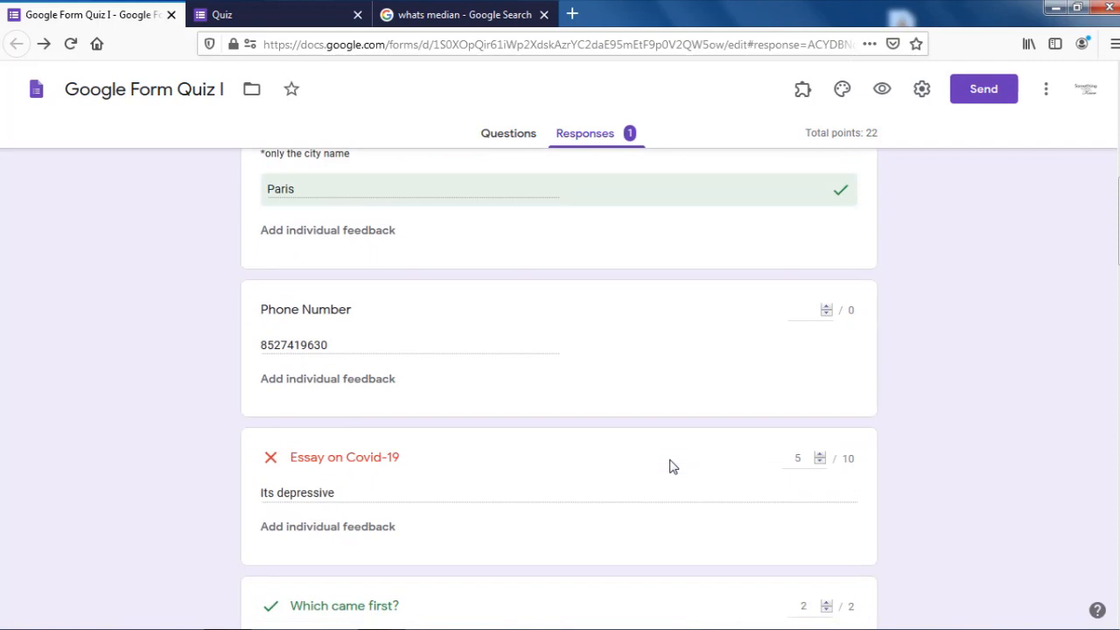
pyautogui.scroll(7, 777, 458)
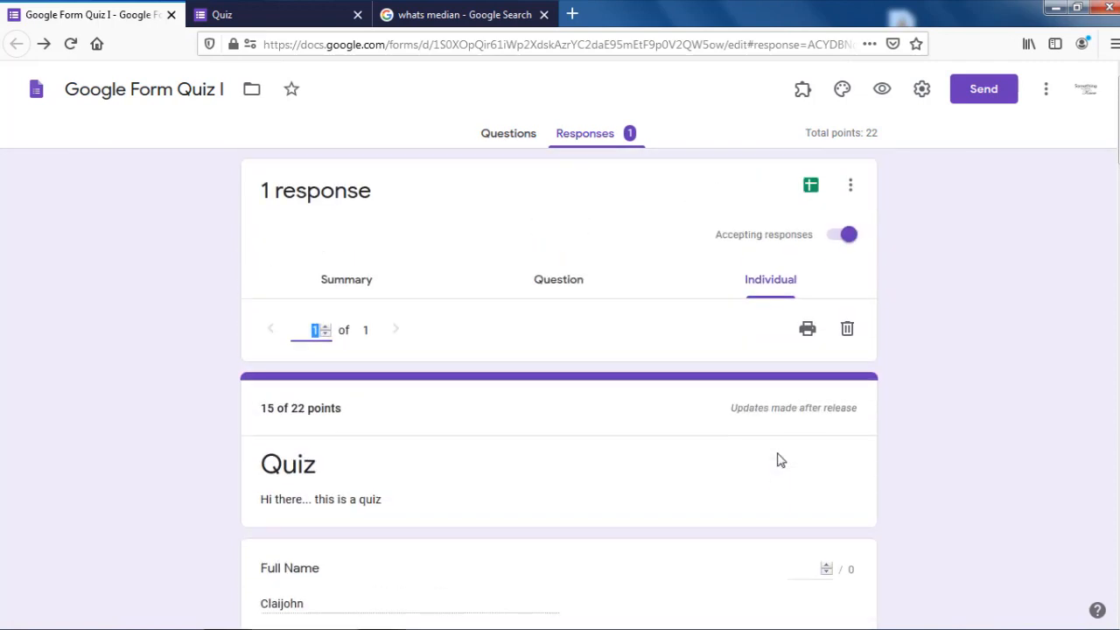
pyautogui.moveTo(261, 408); pyautogui.dragTo(353, 410)
# Step: Link the responses to a new 'Google Form Quiz I (Responses)' spreadsheet
pyautogui.click(389, 426)
pyautogui.click(811, 186)
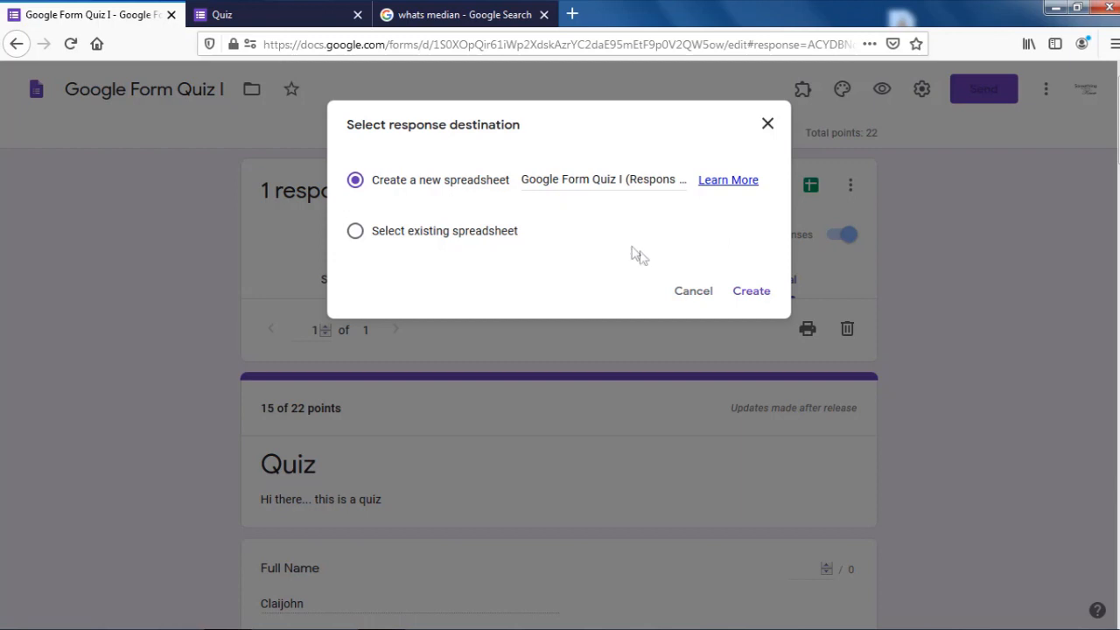
pyautogui.click(745, 298)
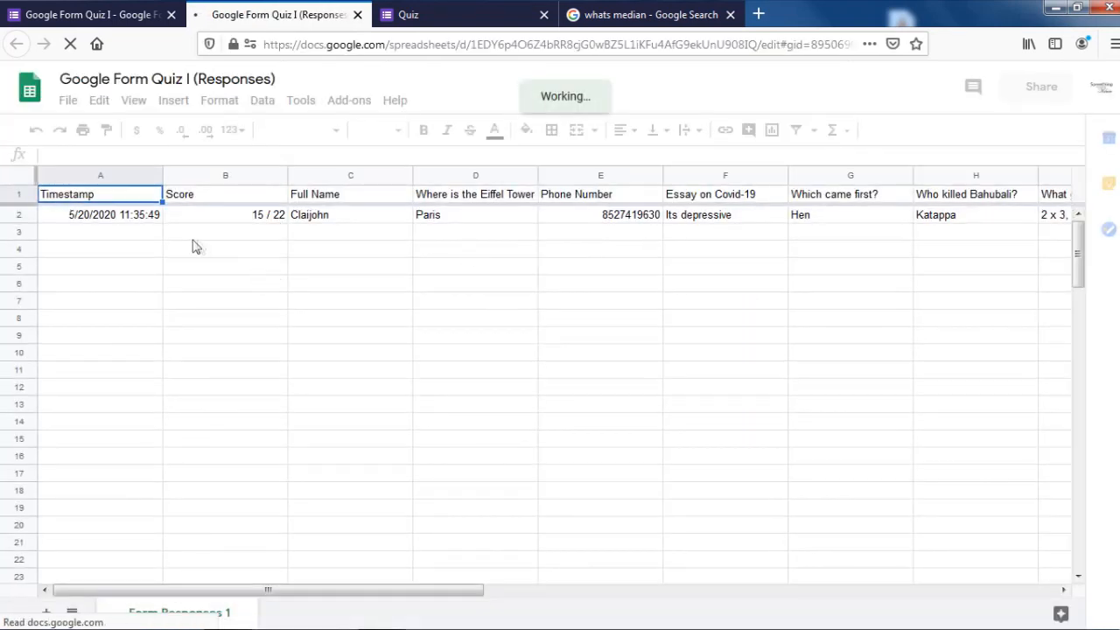
pyautogui.click(69, 223)
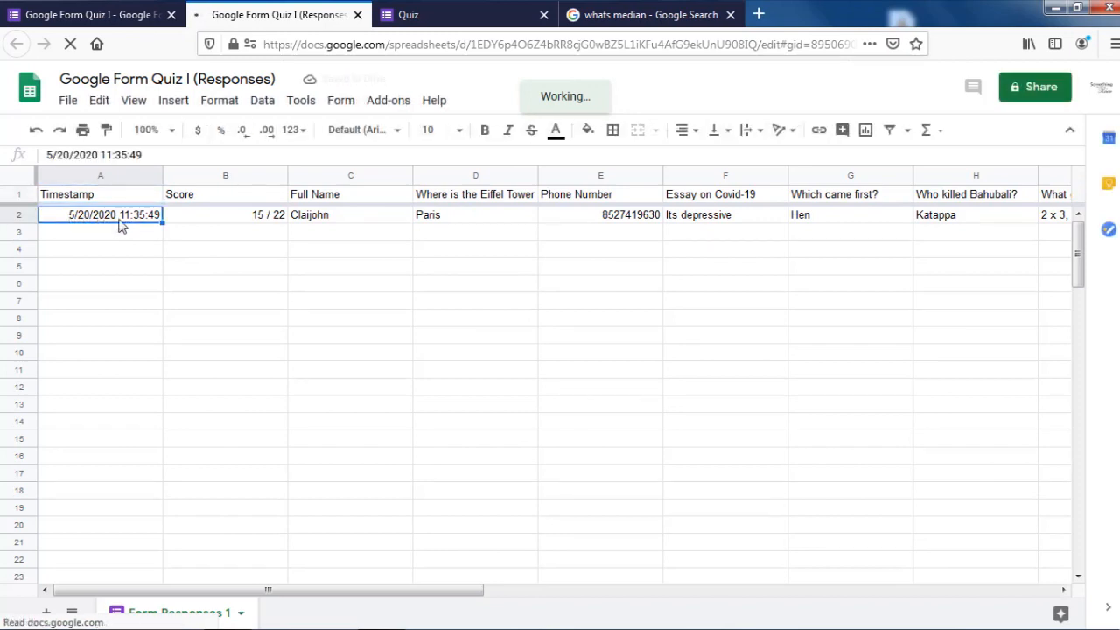
pyautogui.click(212, 220)
pyautogui.press('Right')
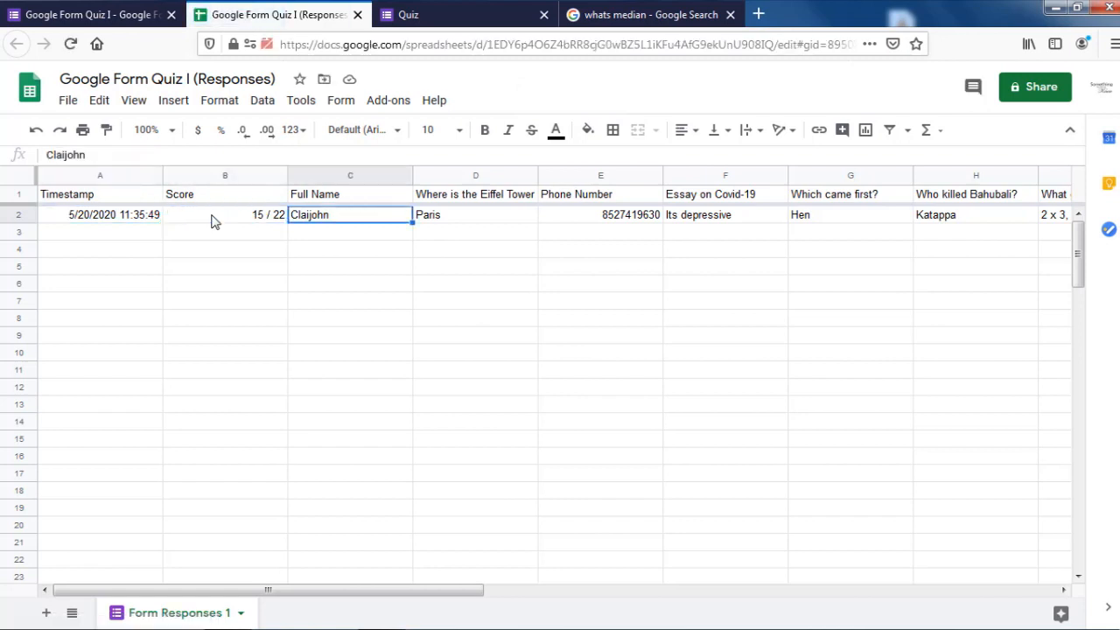
pyautogui.press('Right')
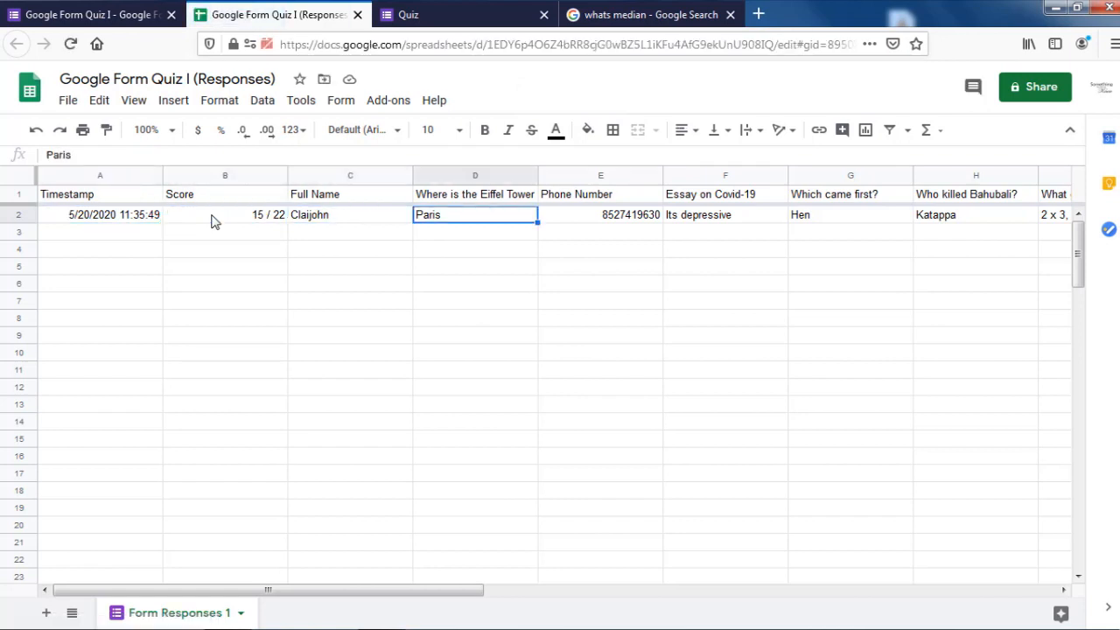
pyautogui.press('Right')
pyautogui.press('Left')
pyautogui.press('Right')
pyautogui.press('Right')
pyautogui.press('Right')
pyautogui.press('Right')
pyautogui.press('Right')
pyautogui.press('Right')
pyautogui.press('Right')
pyautogui.press('Right')
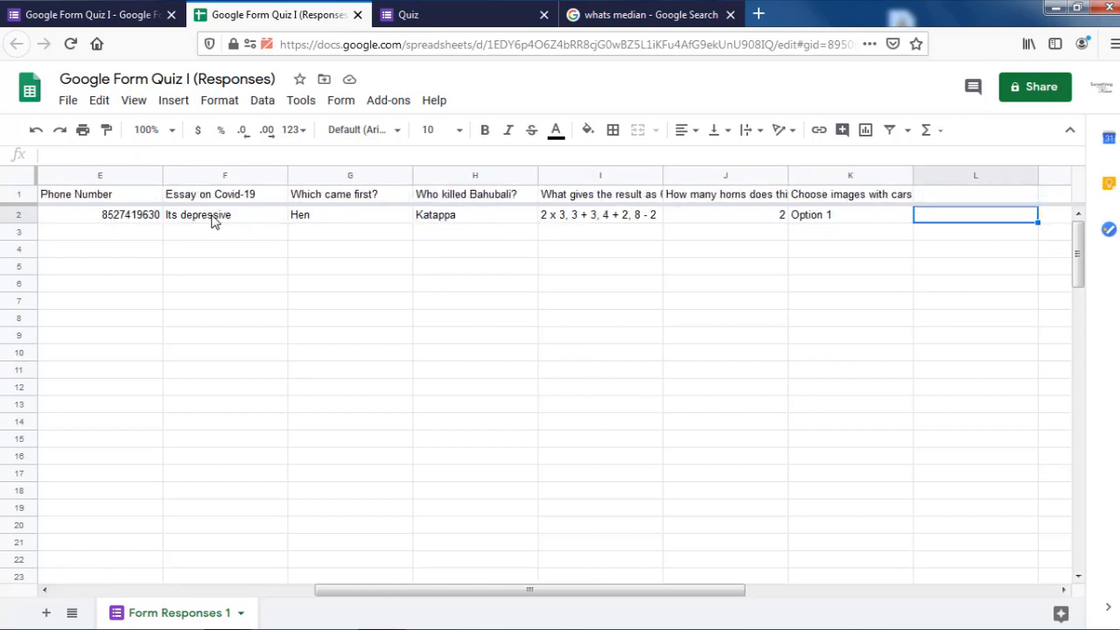
pyautogui.press('Right')
pyautogui.press('Left')
pyautogui.press('Left')
pyautogui.press('Left')
pyautogui.press('Left')
pyautogui.press('Left')
pyautogui.press('Left')
pyautogui.press('Left')
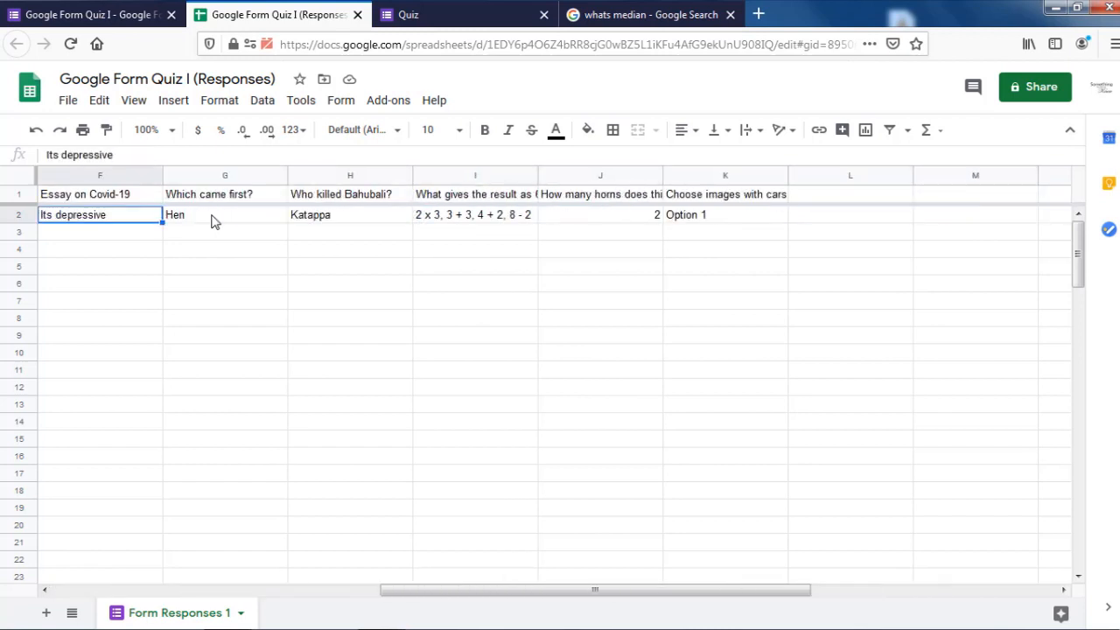
pyautogui.press('Left')
pyautogui.press('Left')
pyautogui.press('Left')
pyautogui.press('Left')
pyautogui.press('Left')
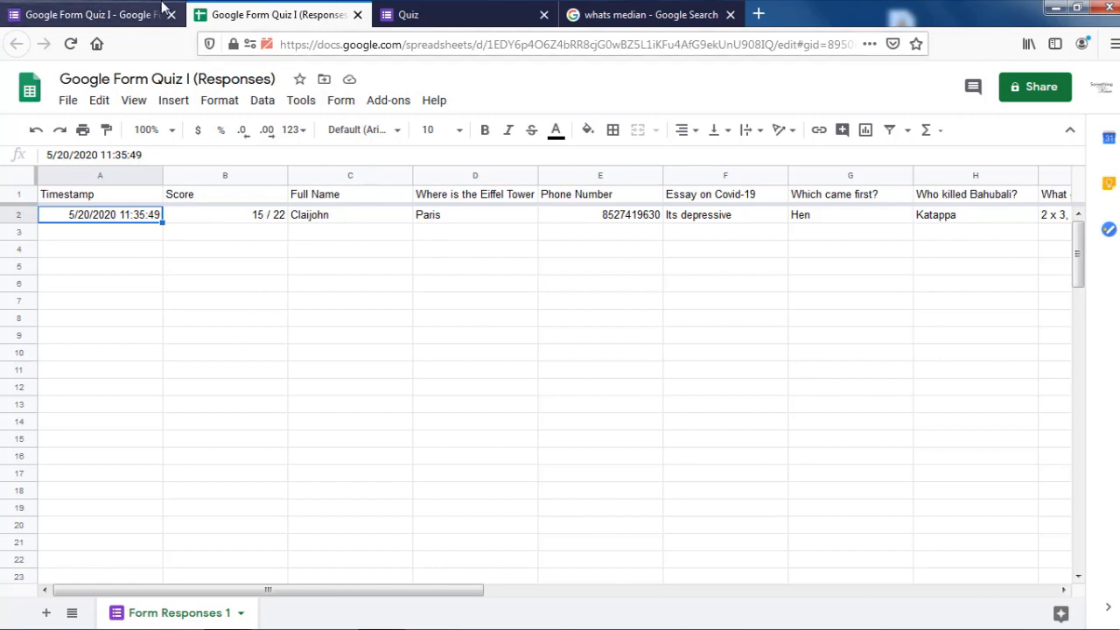
# Step: Close the spreadsheet tab and open the Responses page's three-dot options menu
pyautogui.click(358, 15)
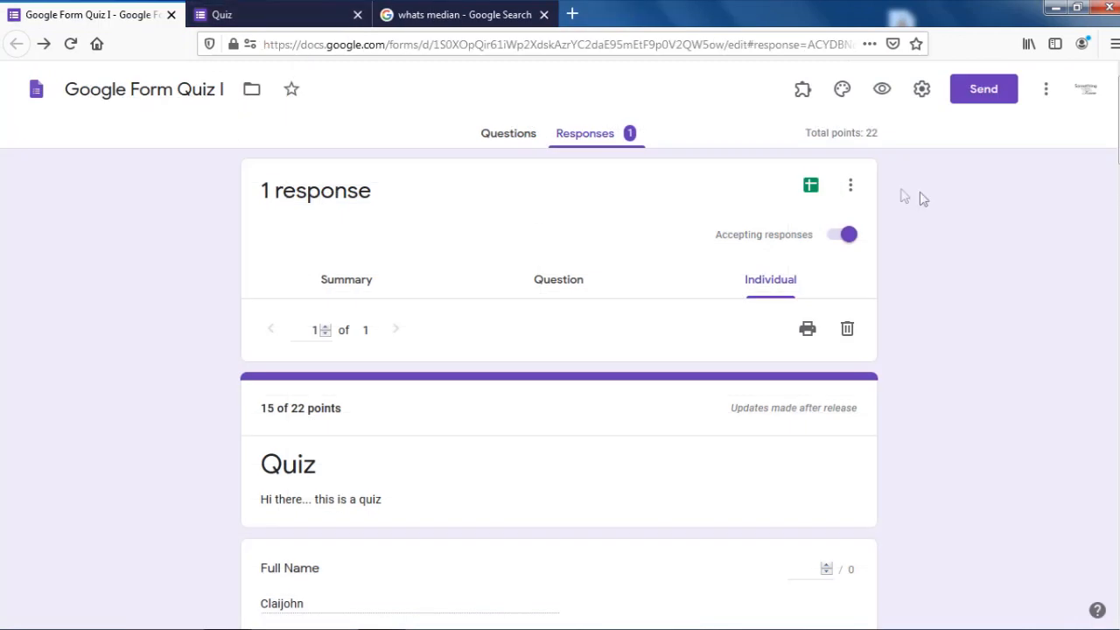
pyautogui.click(851, 191)
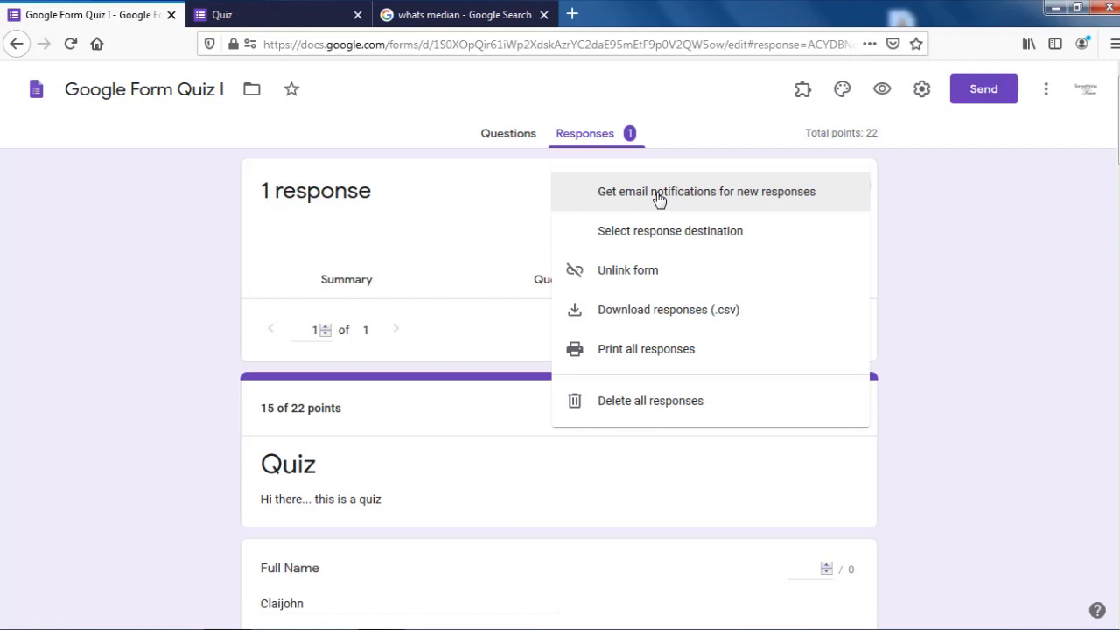
pyautogui.click(666, 234)
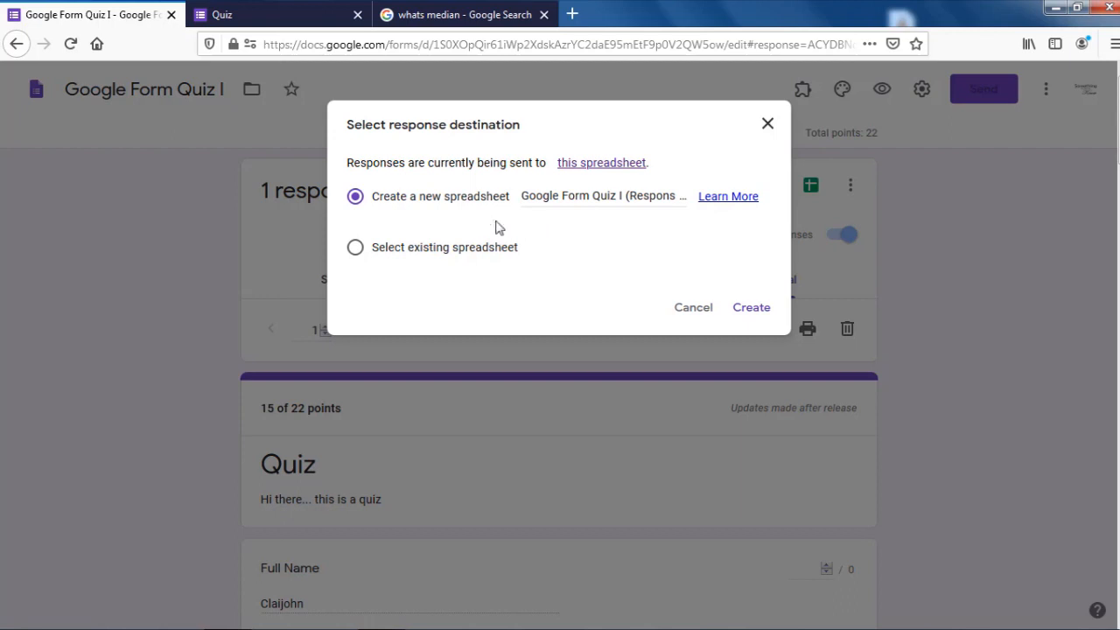
pyautogui.click(440, 255)
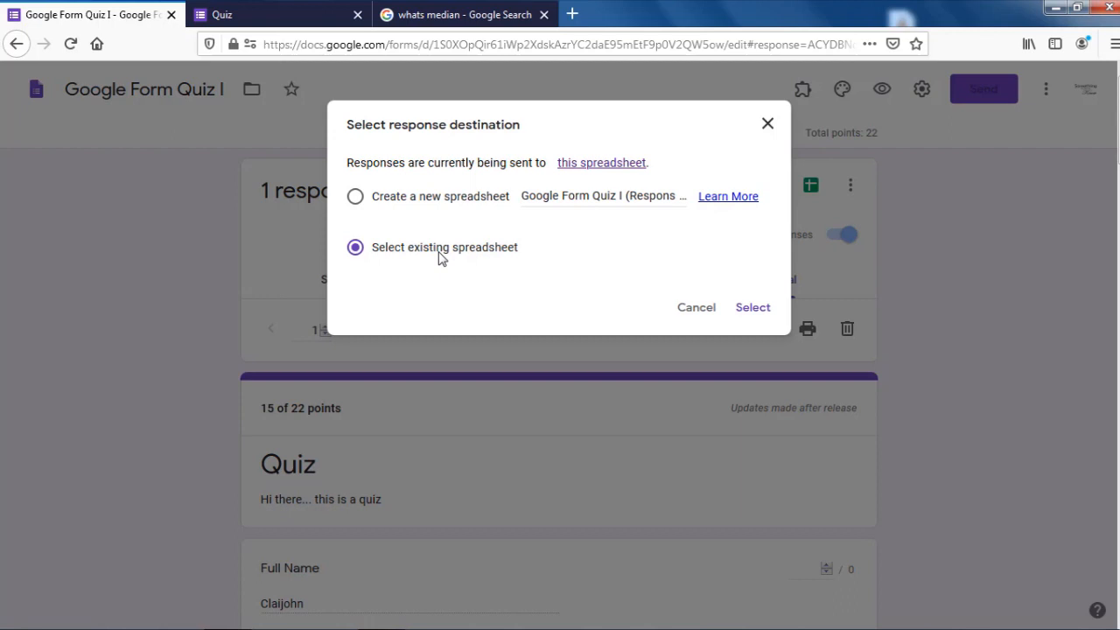
pyautogui.click(754, 308)
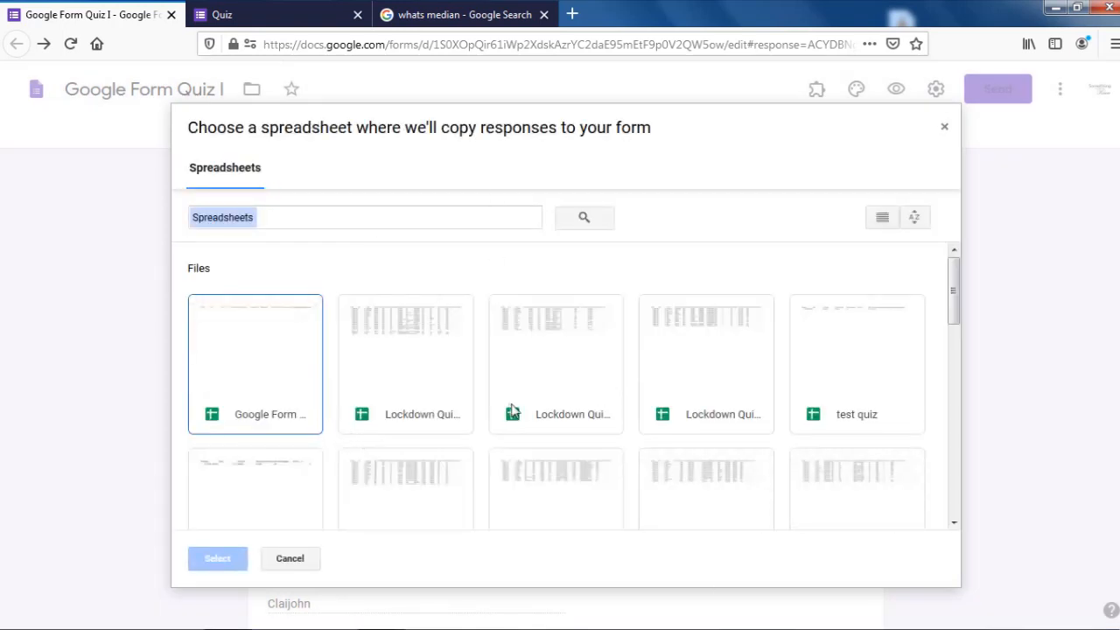
pyautogui.click(266, 561)
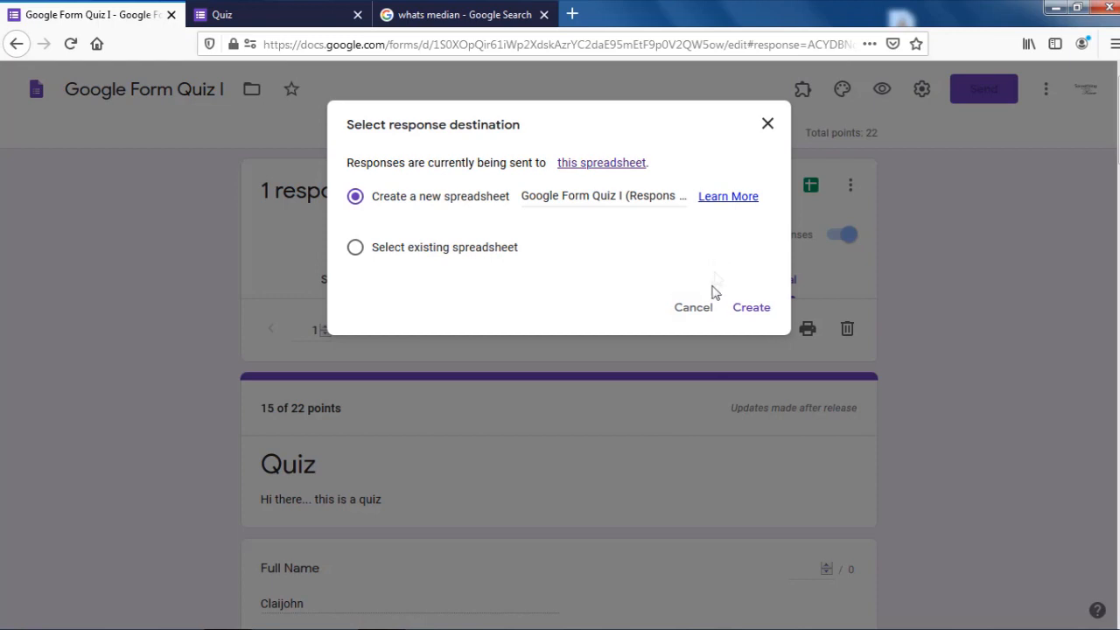
pyautogui.click(697, 310)
pyautogui.click(848, 189)
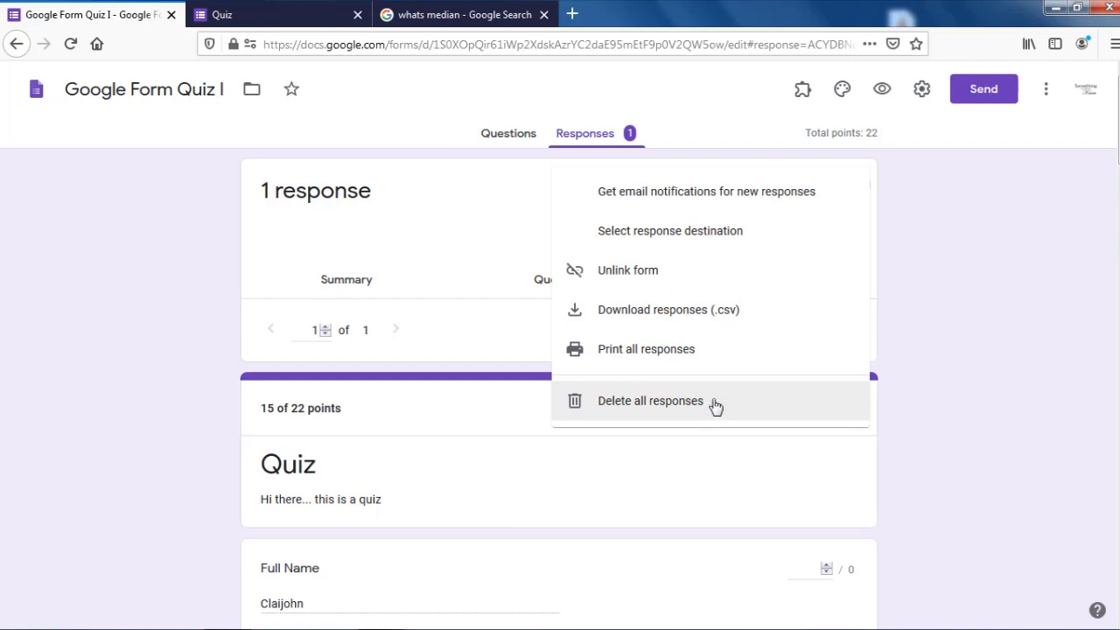
# Step: Dismiss the response options menu, leaving response 1 of 1 at 15 of 22 points
pyautogui.click(949, 297)
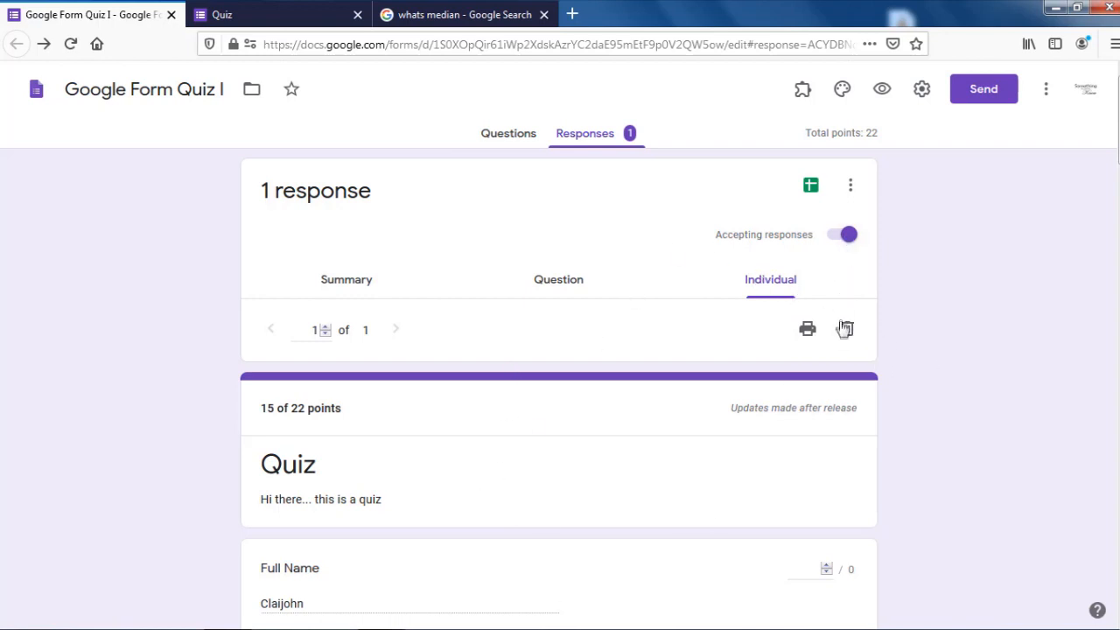
# Step: Delete the single quiz response from the individual view and confirm with YES
pyautogui.click(847, 184)
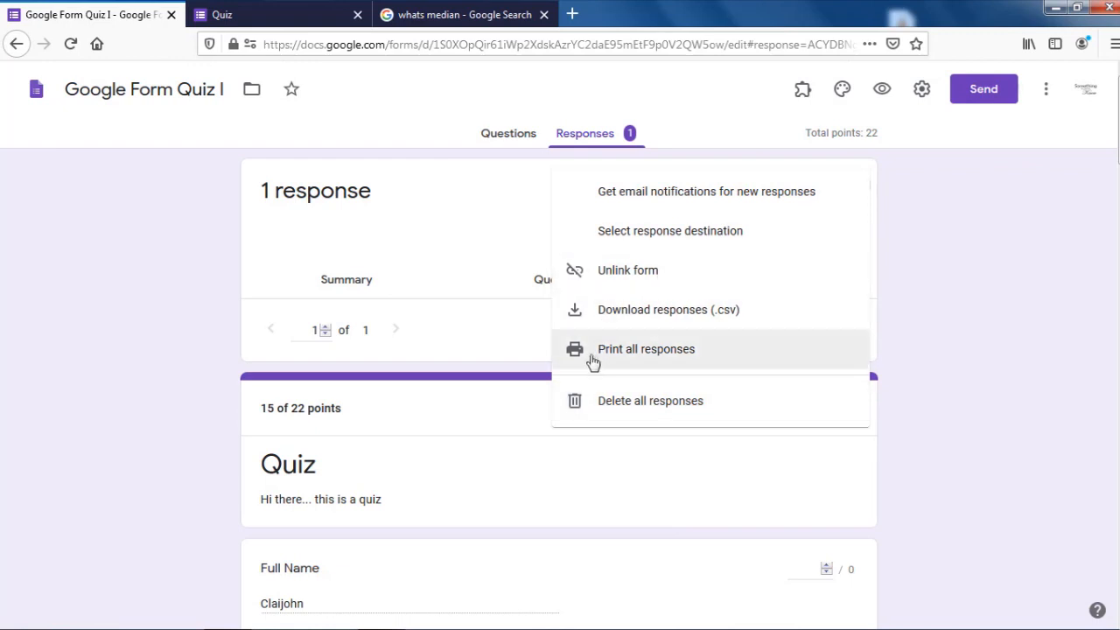
pyautogui.click(910, 277)
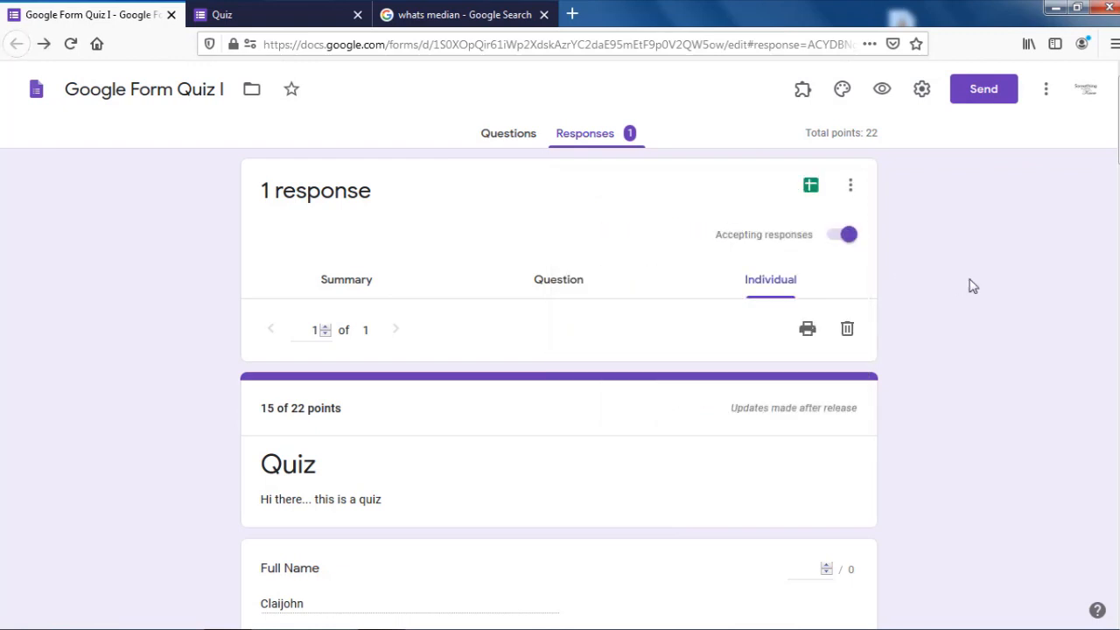
pyautogui.click(846, 329)
pyautogui.click(671, 395)
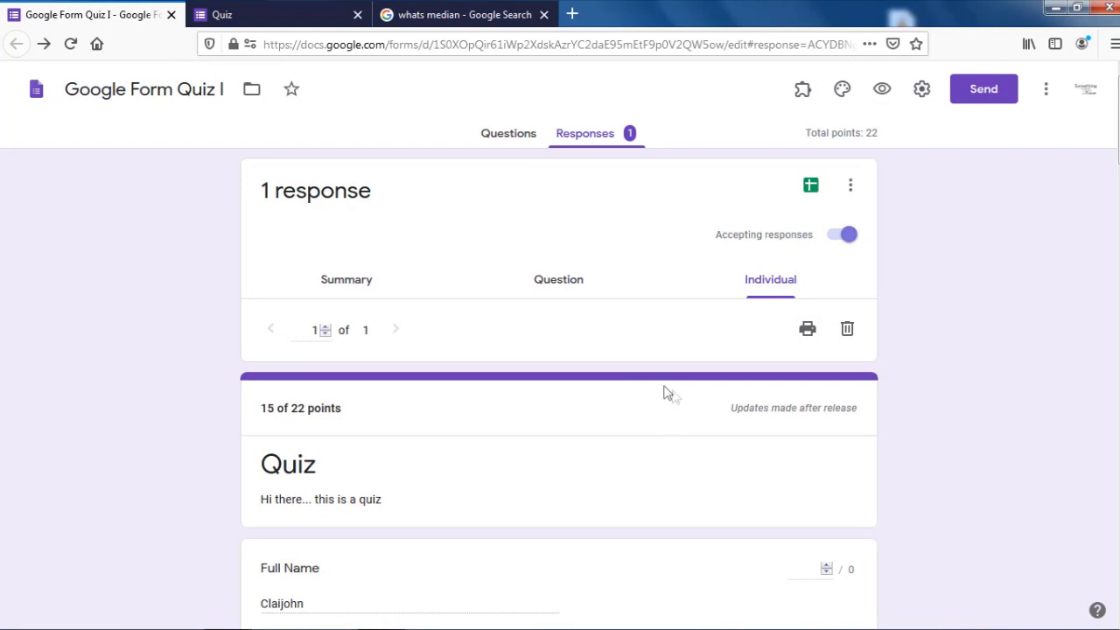